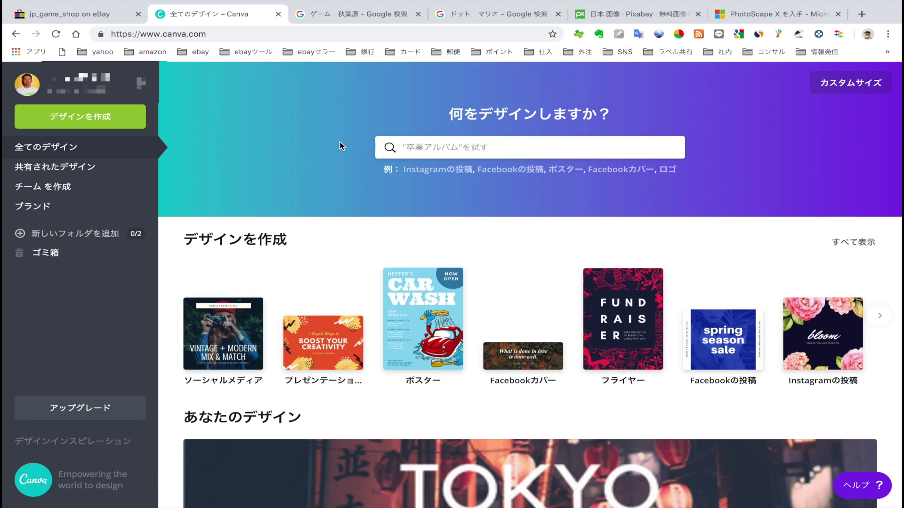
- Check the eBay shop page's cover area and create a new custom-size design of 1200 × 270 px
click(847, 89)
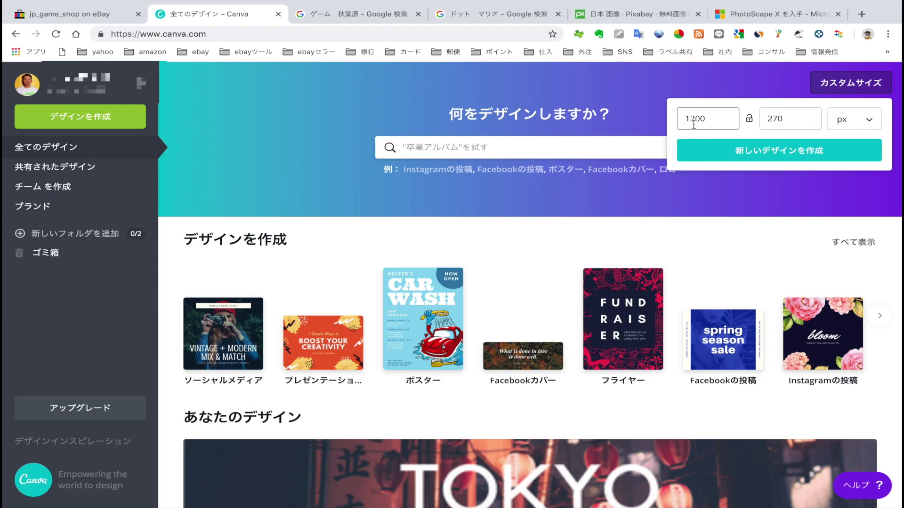
click(141, 18)
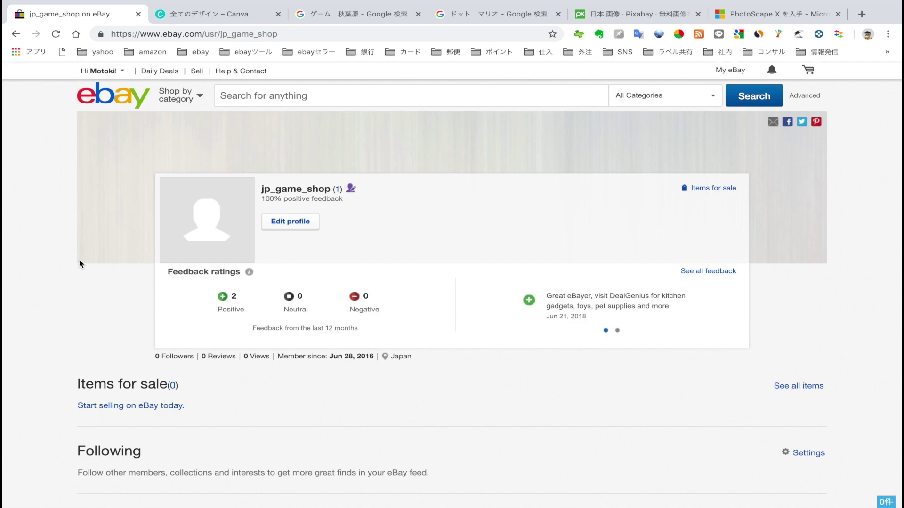
click(241, 17)
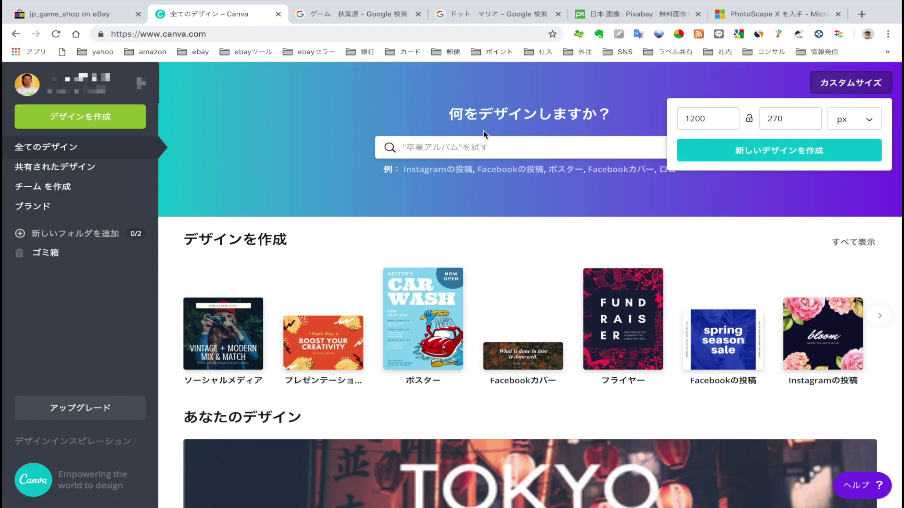
click(80, 14)
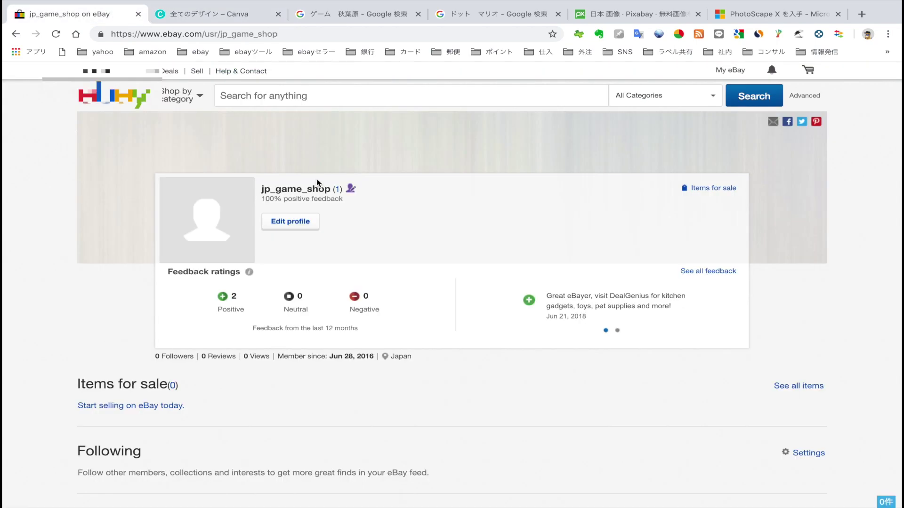
click(202, 12)
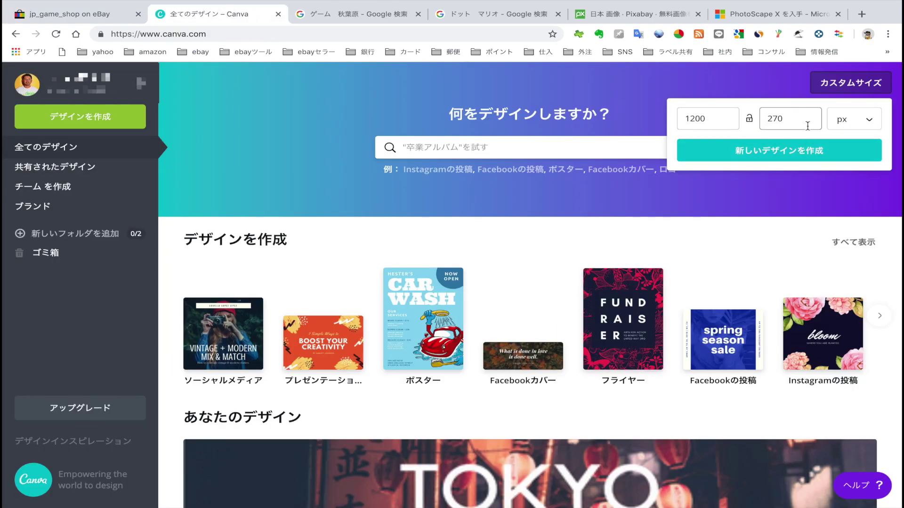
click(804, 155)
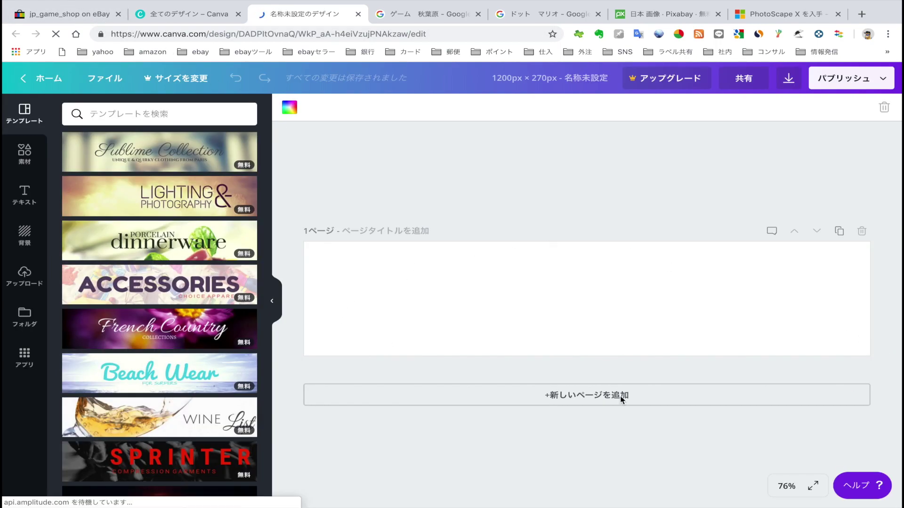
- Compare the blank banner canvas with the cover image area on the eBay shop page
key(ctrl+shift+Tab)
key(ctrl+shift+Tab)
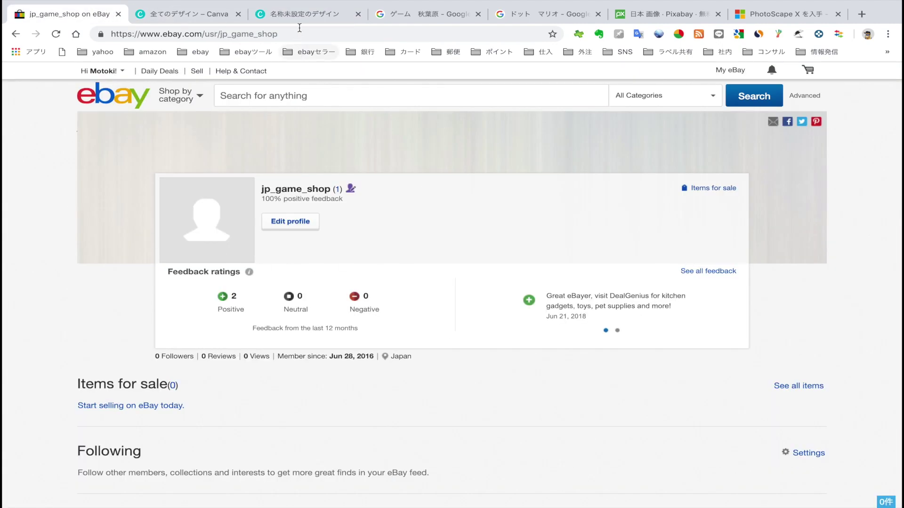
key(ctrl+Tab)
key(ctrl+Tab)
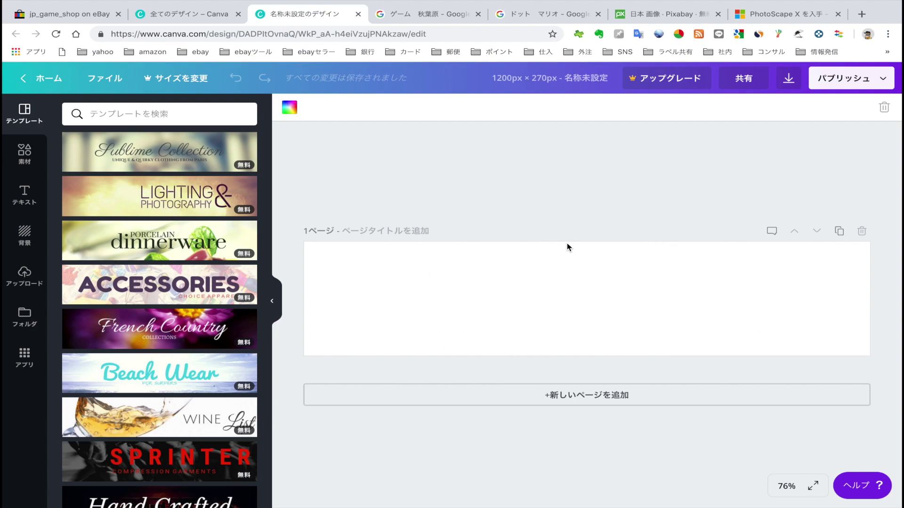
- Look through the ready-made banner templates for a suitable design
scroll(204, 256, down, 8)
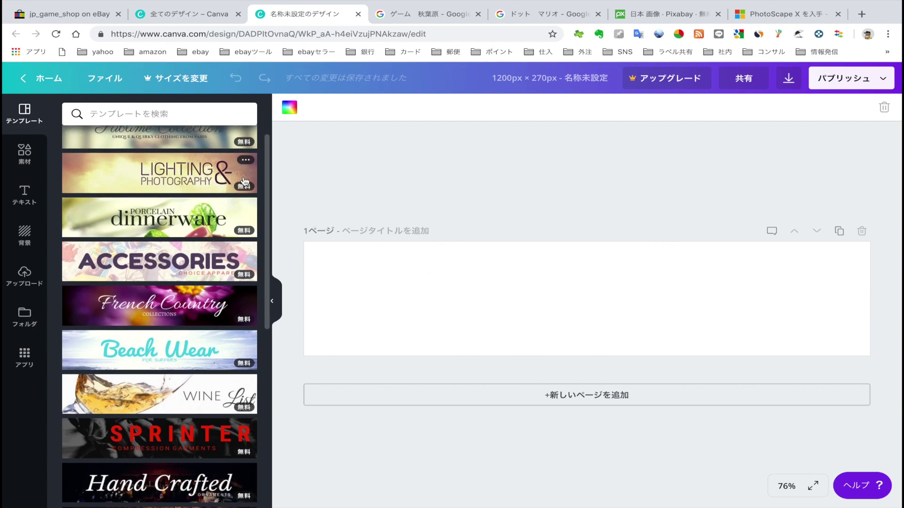
scroll(204, 256, down, 1)
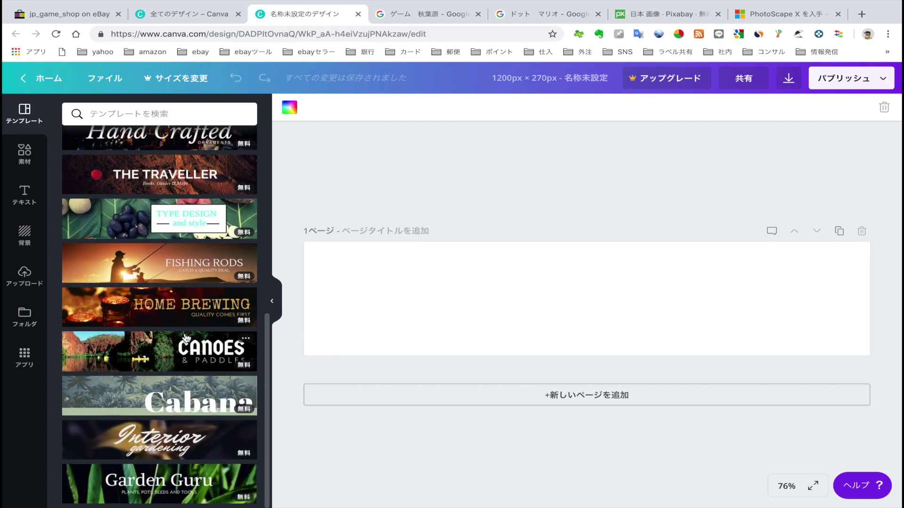
scroll(178, 450, up, 7)
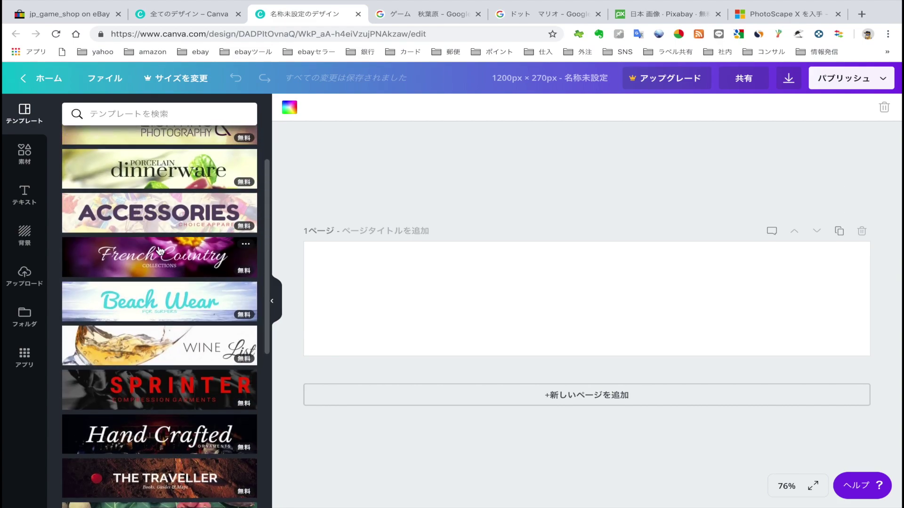
scroll(160, 251, down, 5)
scroll(160, 251, down, 3)
scroll(155, 313, up, 6)
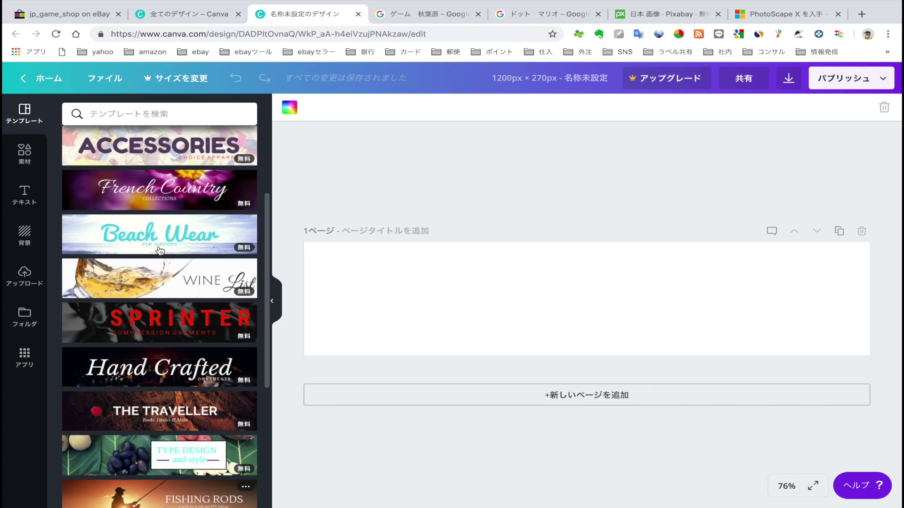
scroll(154, 313, up, 3)
scroll(154, 314, down, 9)
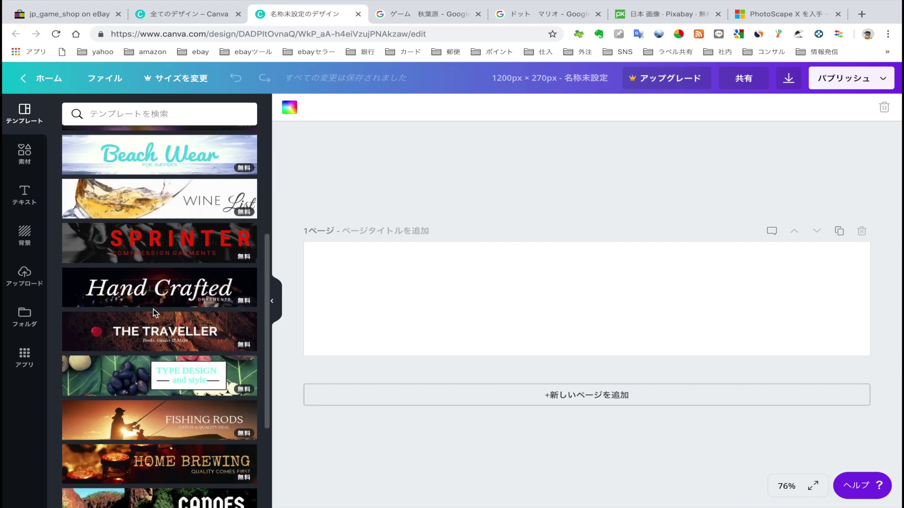
scroll(154, 313, up, 3)
scroll(155, 313, down, 2)
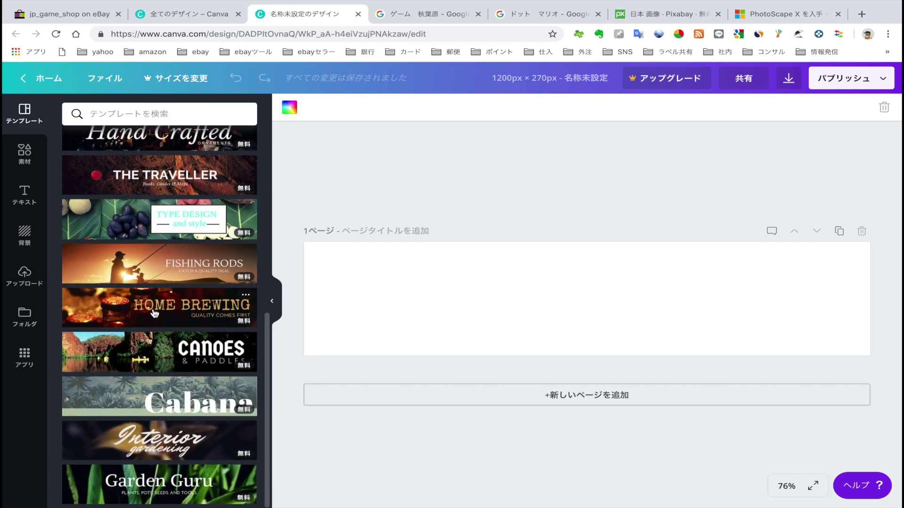
scroll(154, 313, up, 1)
scroll(154, 313, down, 1)
scroll(155, 313, up, 1)
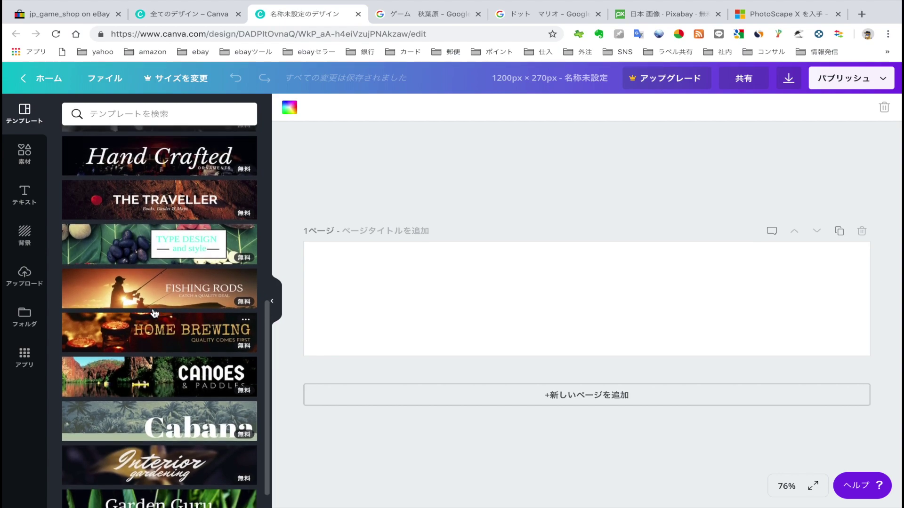
- Apply the ACCESSORIES banner template with the beach photo to the blank page
scroll(191, 328, up, 3)
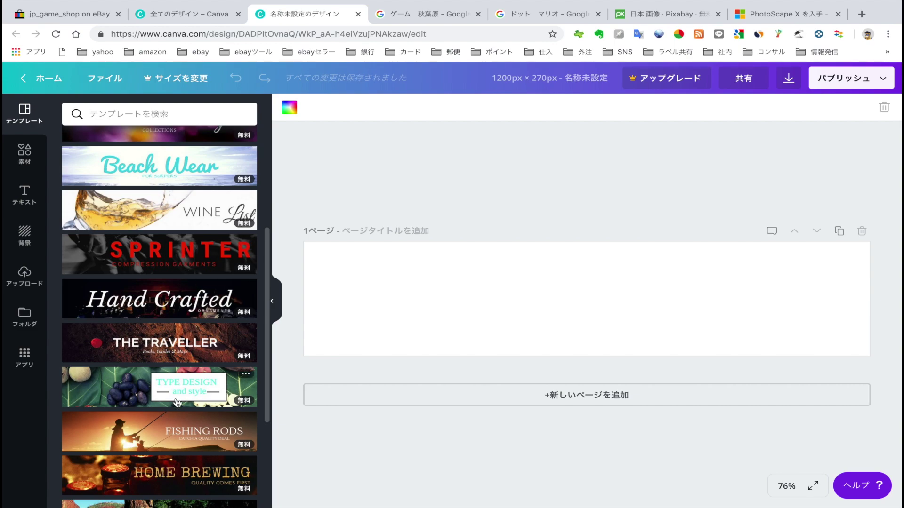
scroll(186, 255, up, 1)
scroll(187, 322, up, 1)
scroll(187, 322, up, 1)
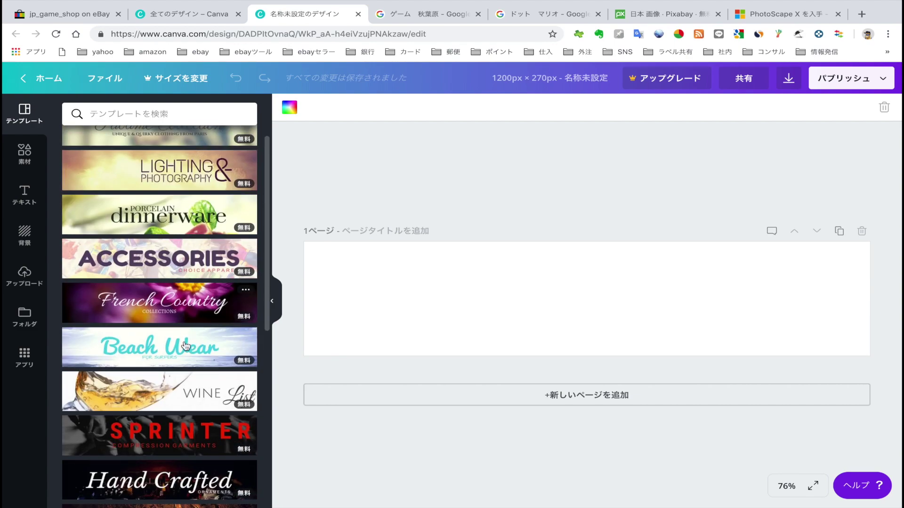
click(185, 261)
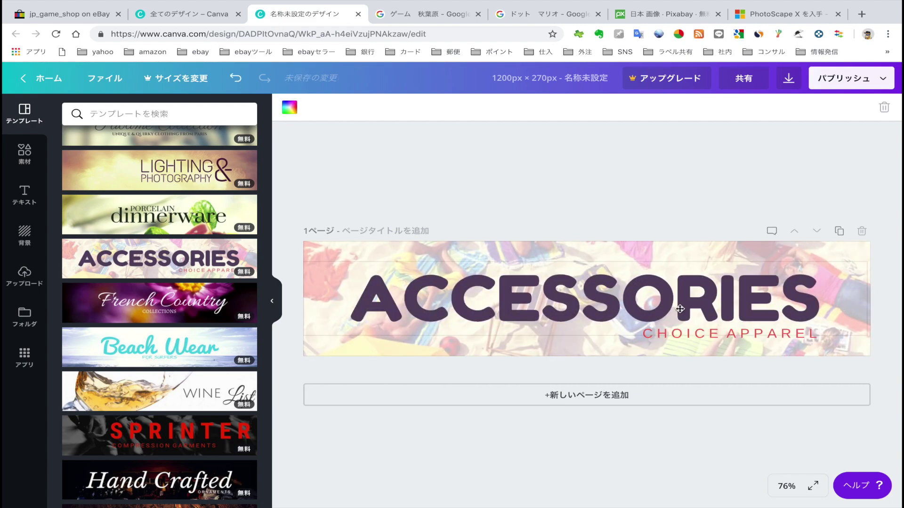
- Clear the text of the large ACCESSORIES heading on the banner
click(784, 296)
click(818, 297)
key(BackSpace)
key(BackSpace)
key(BackSpace)
key(BackSpace)
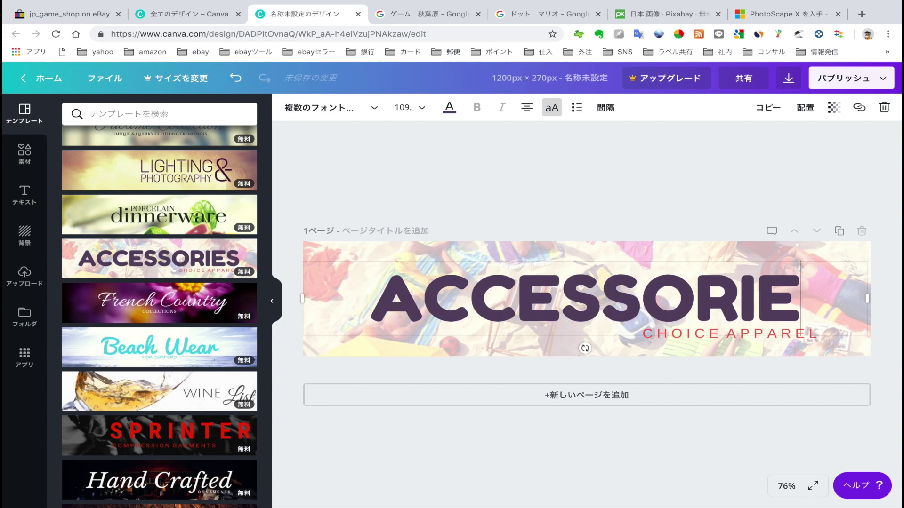
key(BackSpace)
key(BackSpace)
key(BackSpace)
key(BackSpace)
key(BackSpace)
key(BackSpace)
key(BackSpace)
text(JAPAN)
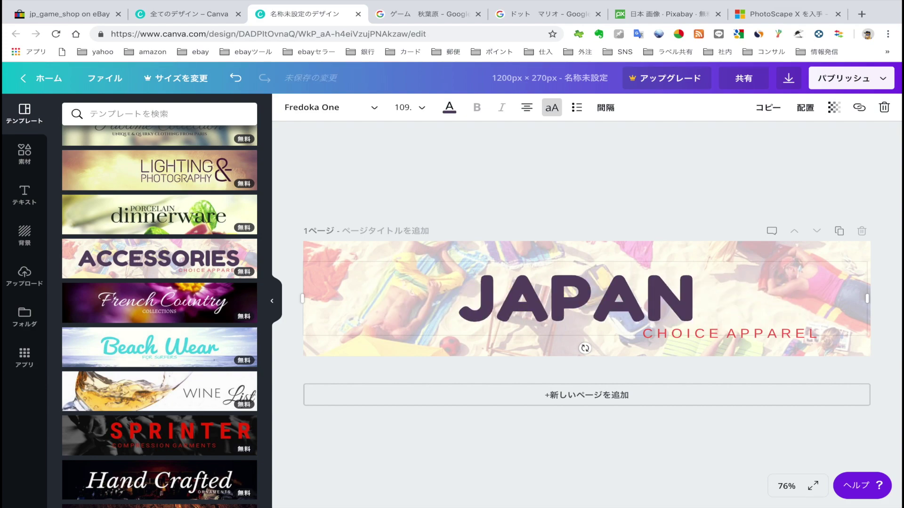
key(BackSpace)
key(BackSpace)
key(BackSpace)
key(BackSpace)
key(BackSpace)
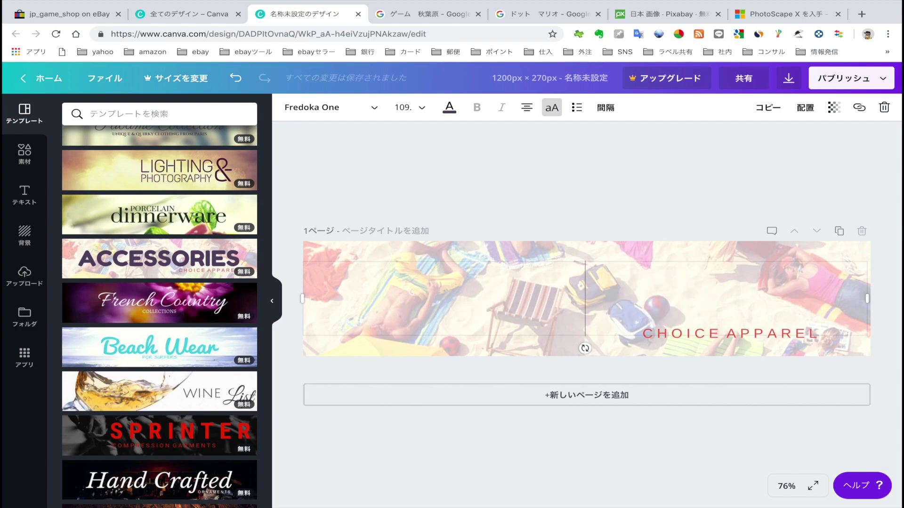
- Enter JAPAN WEB as the banner's large heading and finish editing the text
text(JAPAN E)
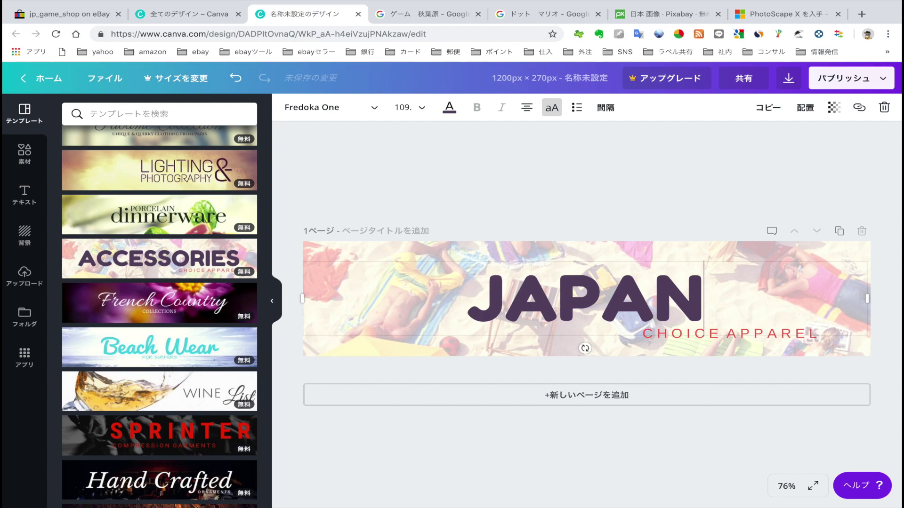
key(BackSpace)
text(WEB)
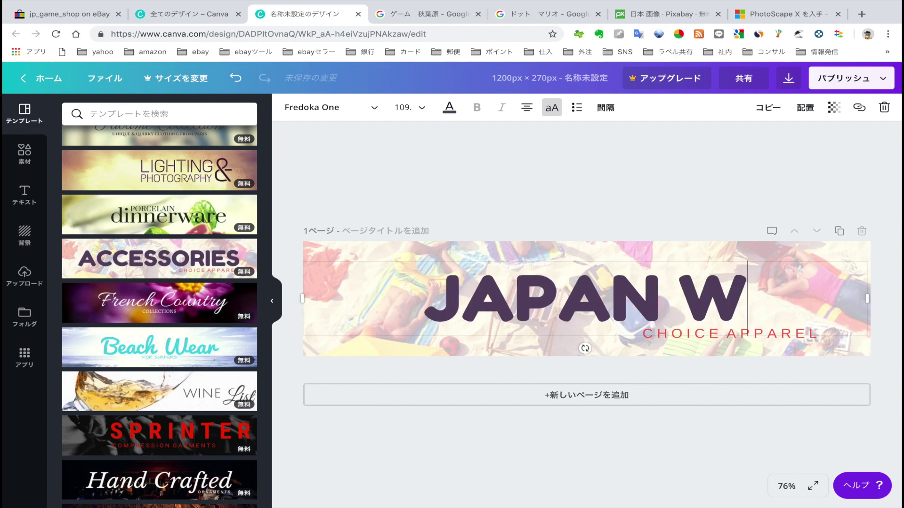
click(747, 201)
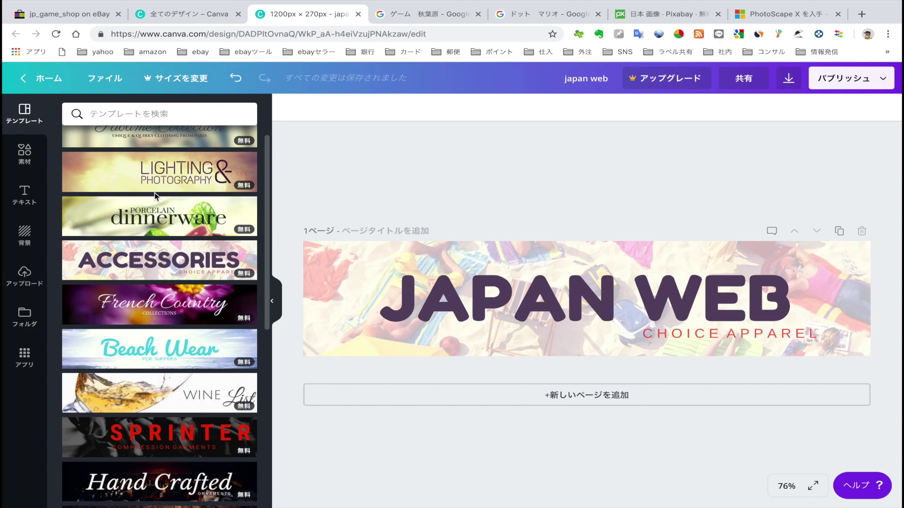
- Browse the photo categories in the elements library for a banner image
click(21, 160)
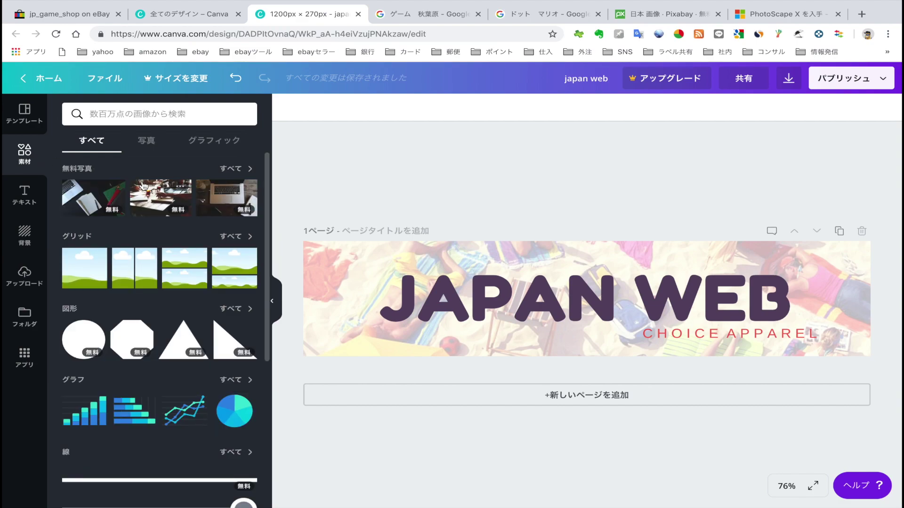
click(146, 141)
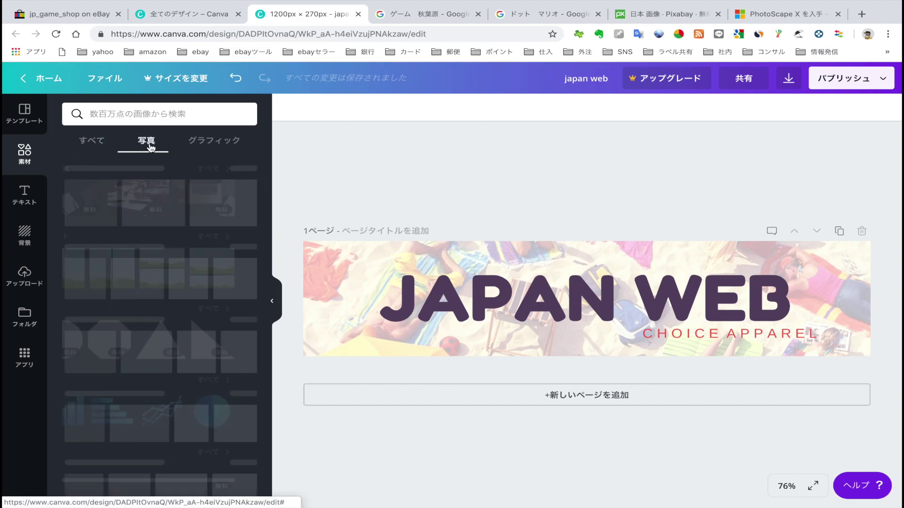
scroll(148, 260, down, 3)
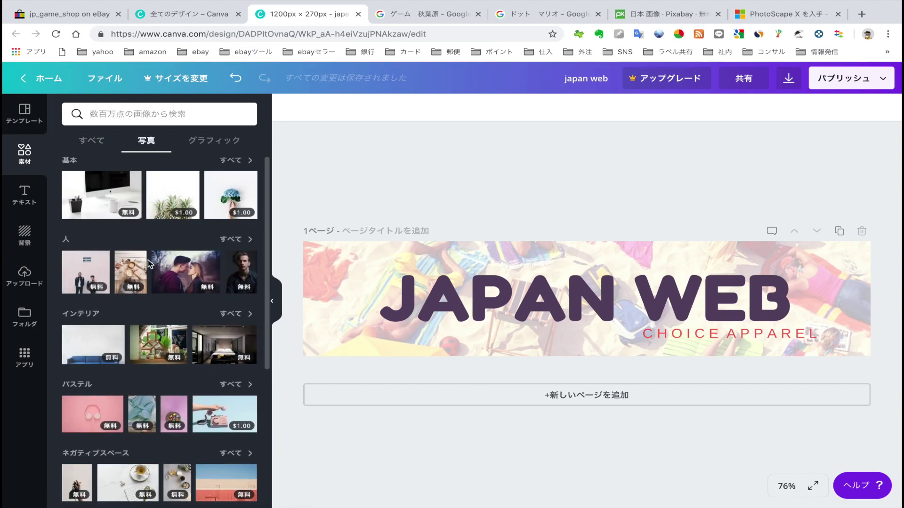
scroll(148, 260, down, 8)
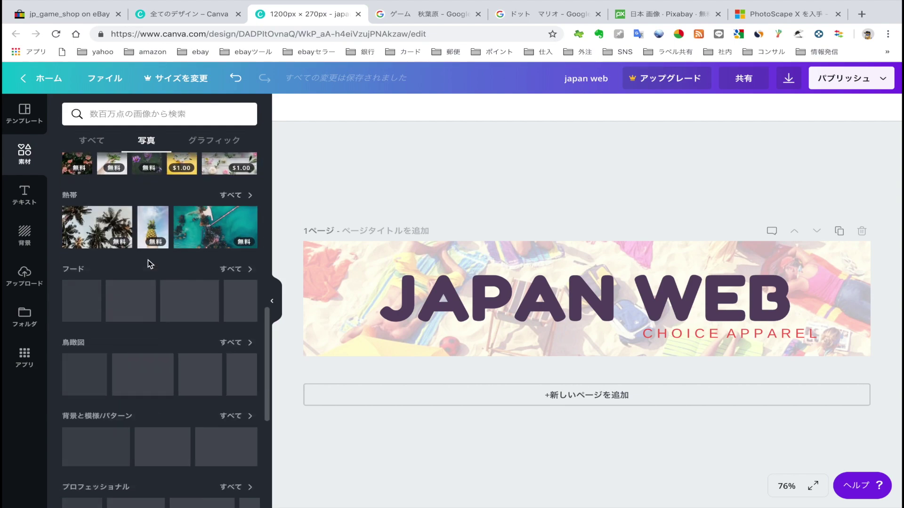
scroll(148, 260, down, 2)
scroll(148, 260, up, 10)
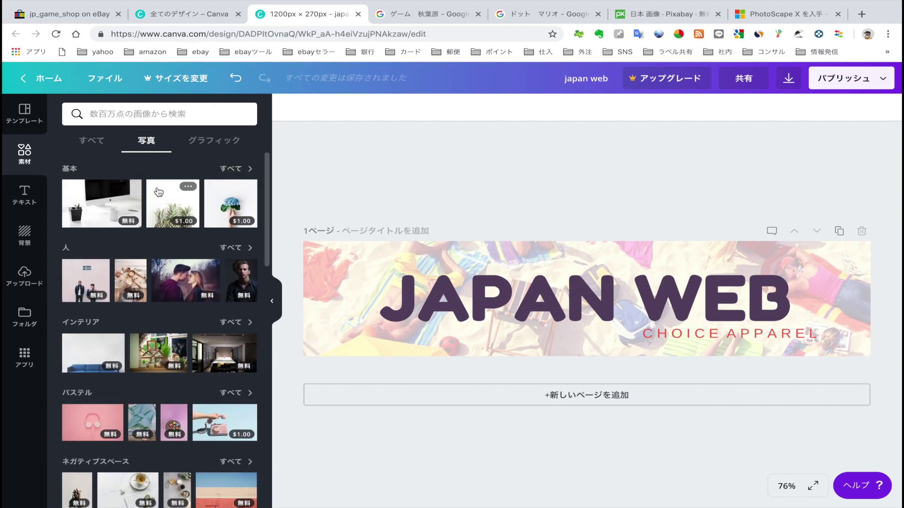
- Search the photo library for "japan" and look through the resulting images
click(151, 116)
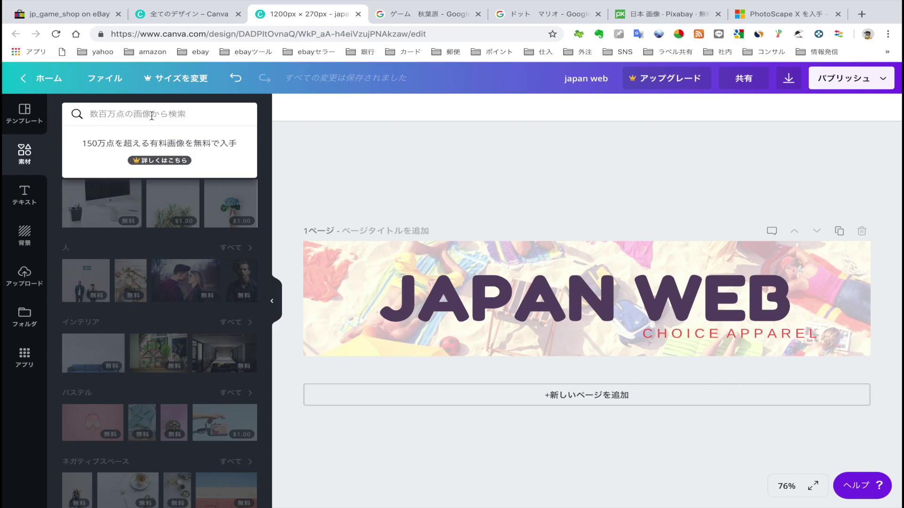
text(ni)
key(BackSpace)
text(j)
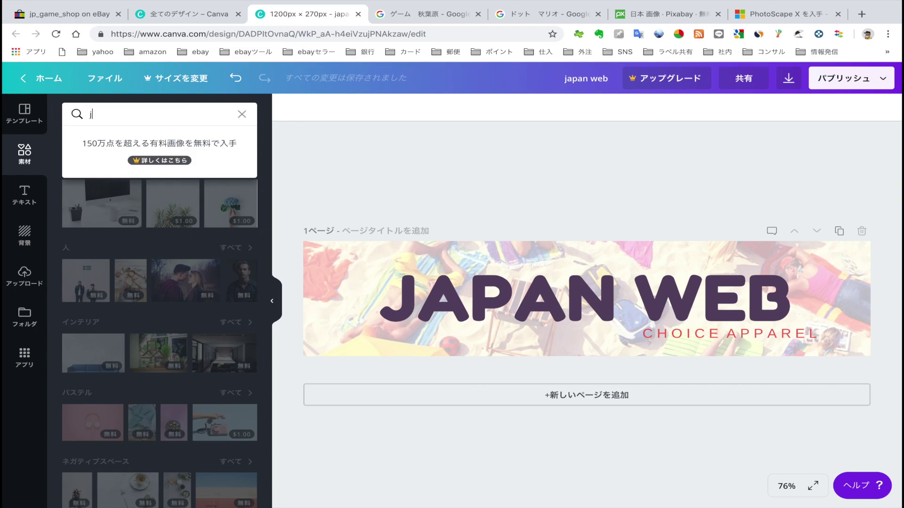
text(apan)
key(Return)
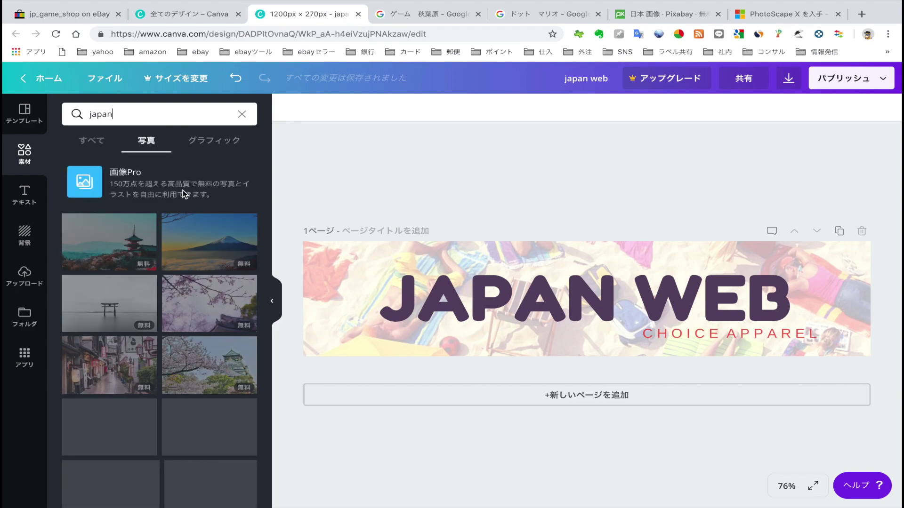
scroll(142, 272, down, 1)
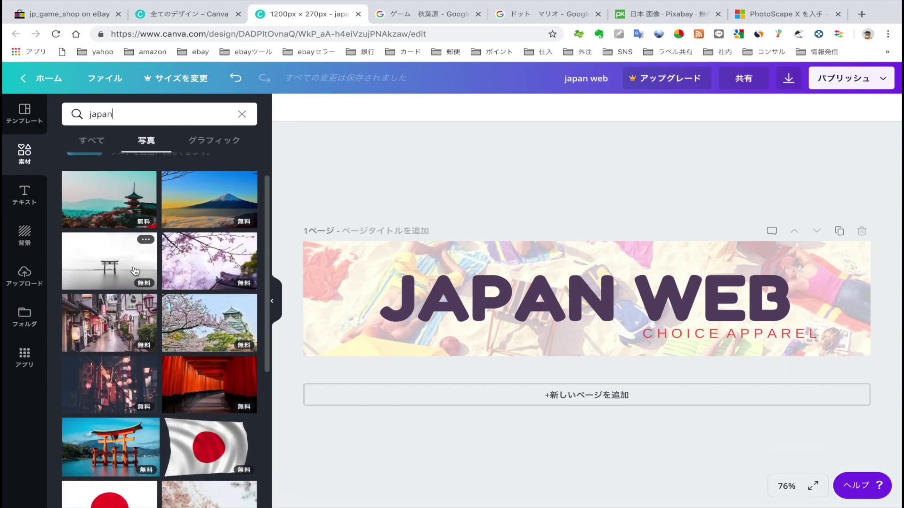
scroll(136, 270, down, 1)
scroll(135, 271, down, 6)
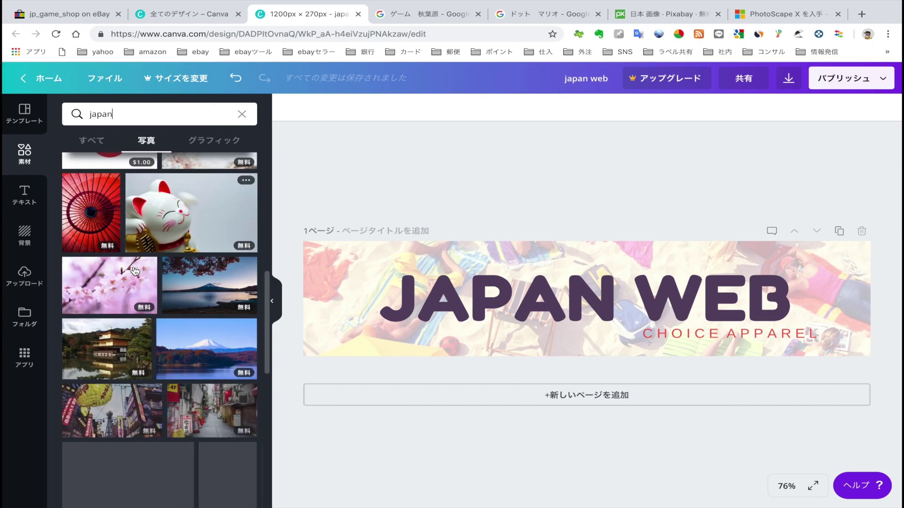
scroll(135, 271, down, 3)
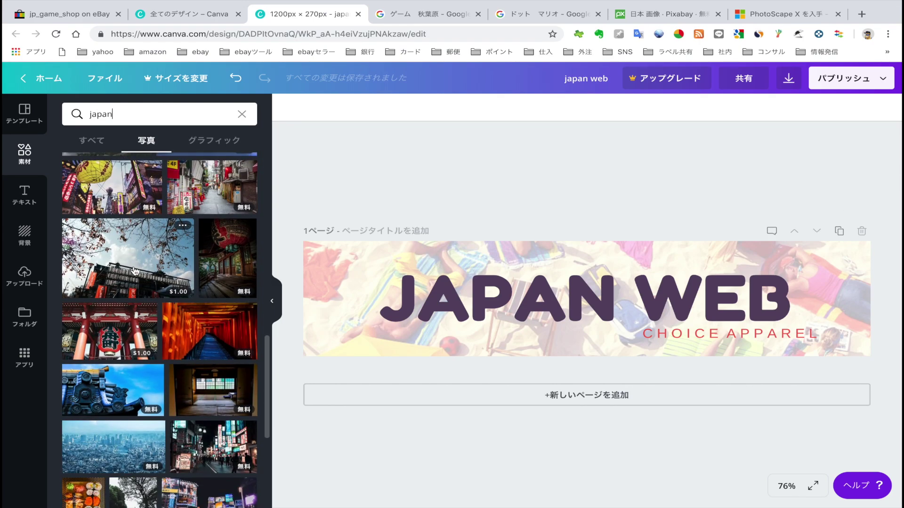
- Look further through the "japan" photos for a suitable banner image
scroll(137, 234, down, 4)
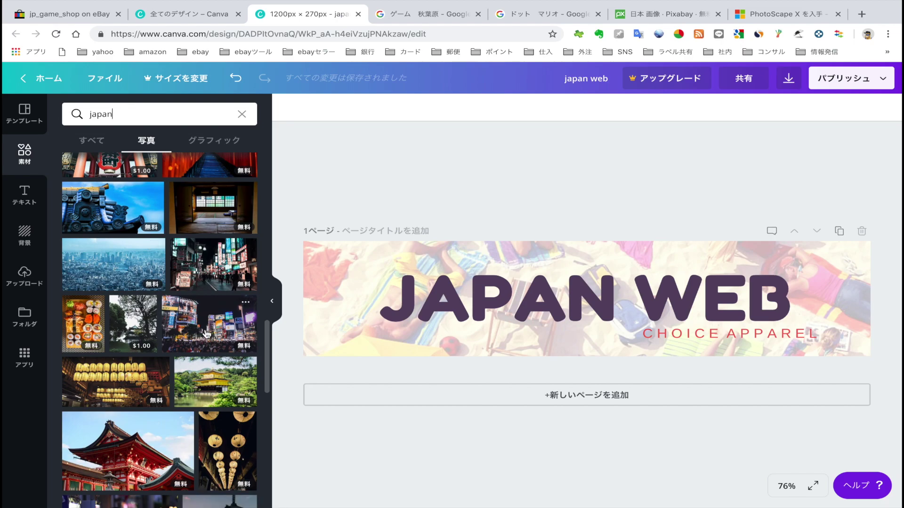
scroll(206, 334, down, 10)
scroll(206, 334, up, 1)
- Search the photo library for "akihabara"
key(ctrl+a)
text(j)
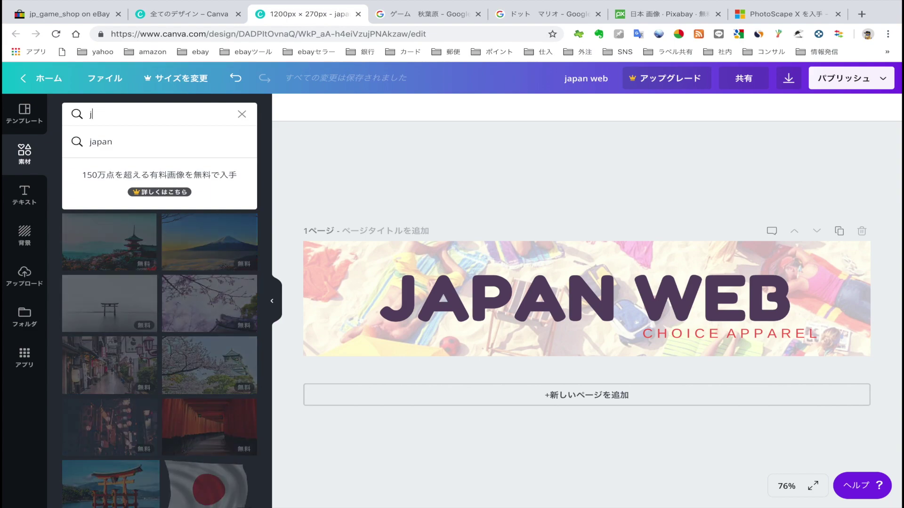
text(ki)
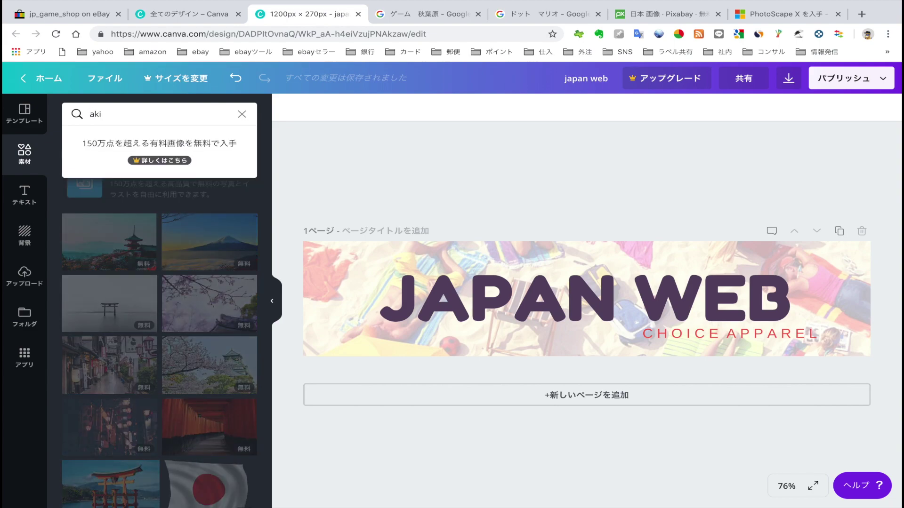
text(nhabara)
key(Return)
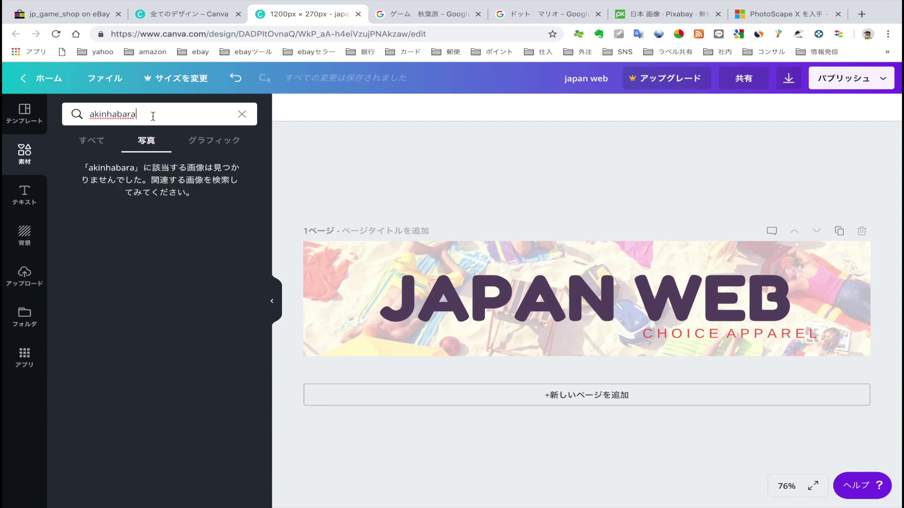
drag(153, 116, 93, 114)
text(akih)
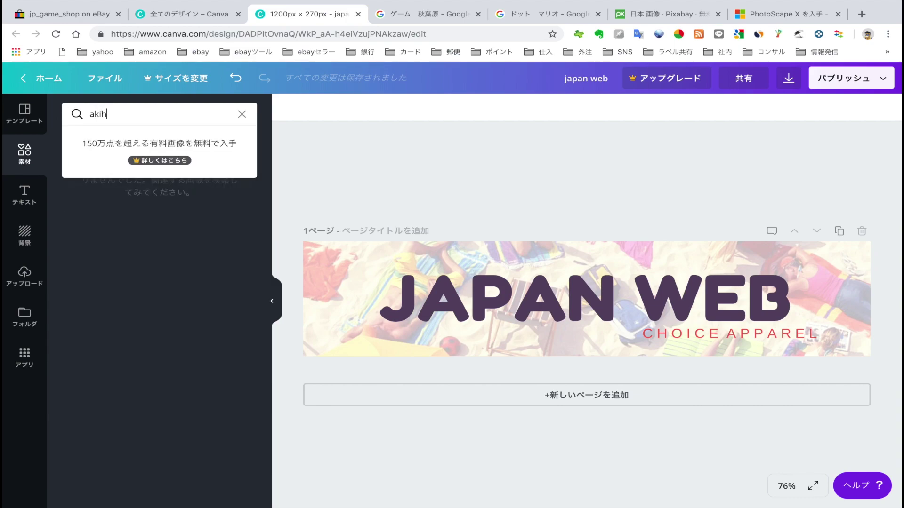
text(abara)
key(Return)
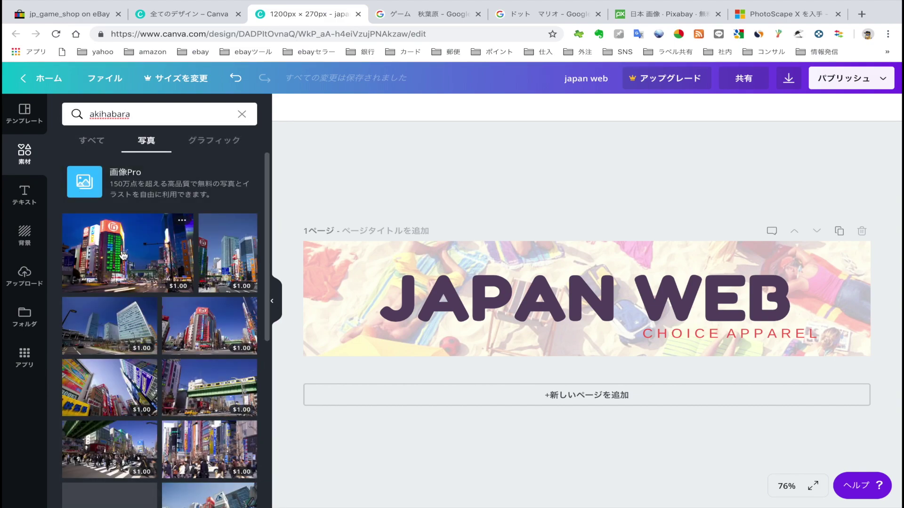
- Look through the Akihabara photos for a suitable banner image
scroll(124, 255, down, 1)
scroll(122, 263, down, 2)
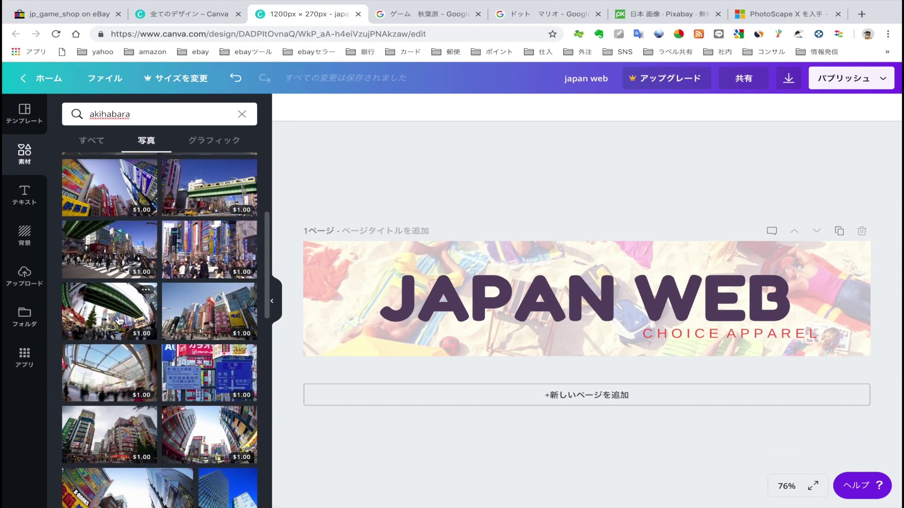
scroll(119, 321, down, 1)
scroll(119, 320, down, 5)
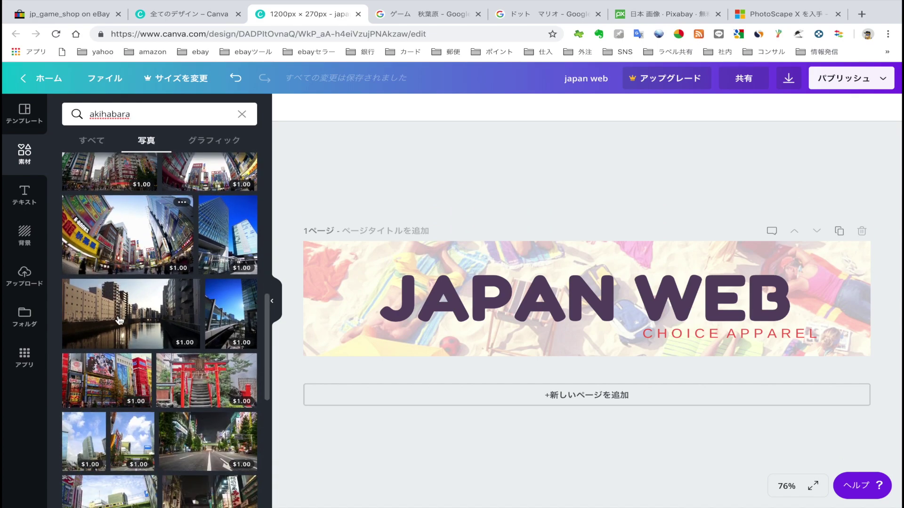
scroll(119, 320, down, 5)
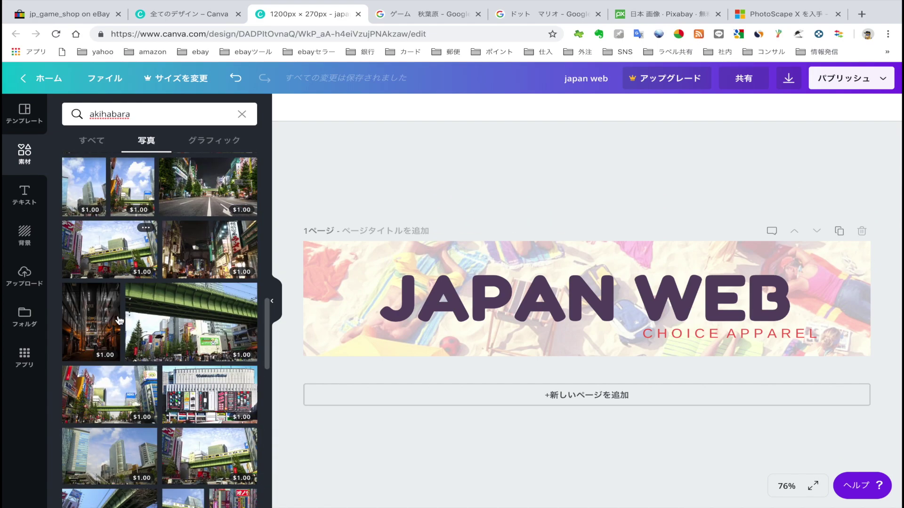
scroll(120, 320, down, 2)
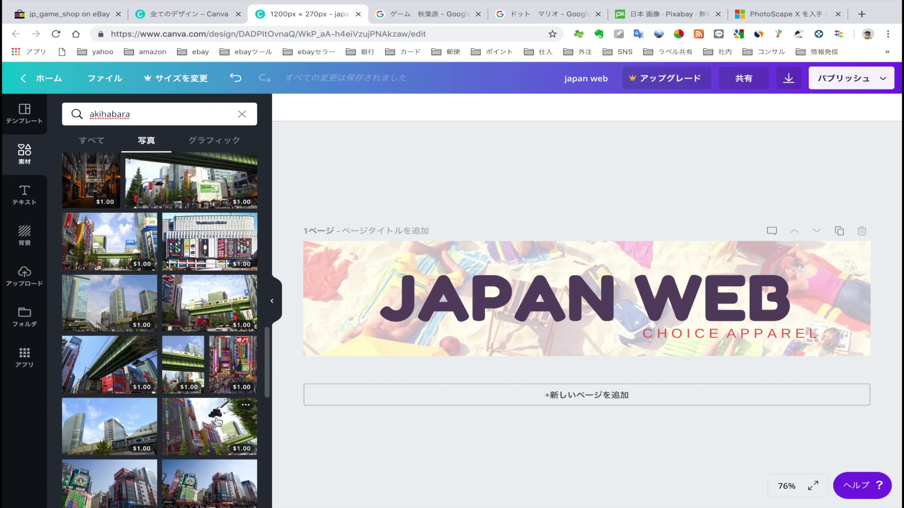
scroll(241, 362, down, 2)
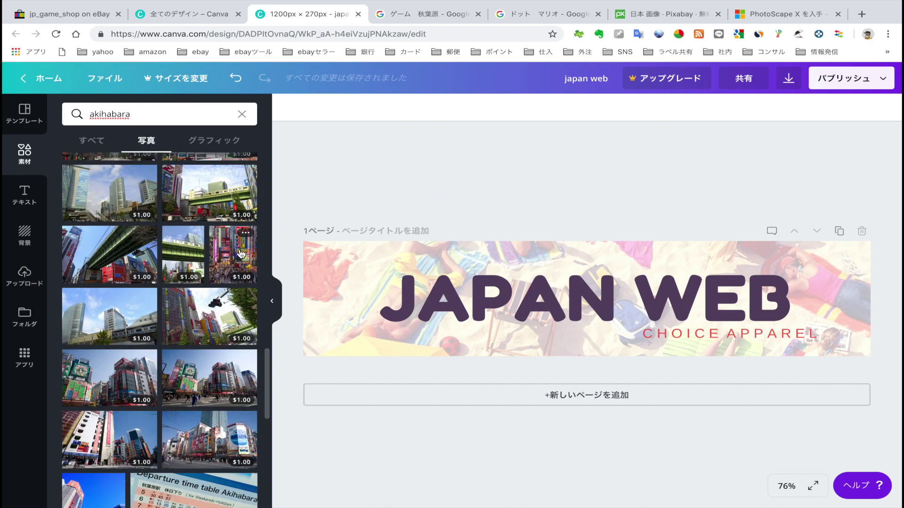
scroll(241, 254, down, 5)
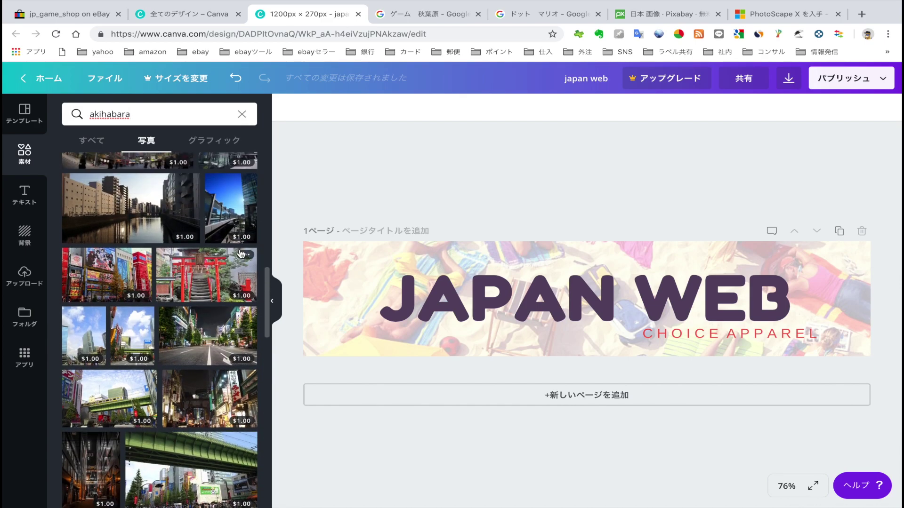
scroll(241, 254, up, 5)
scroll(148, 290, up, 3)
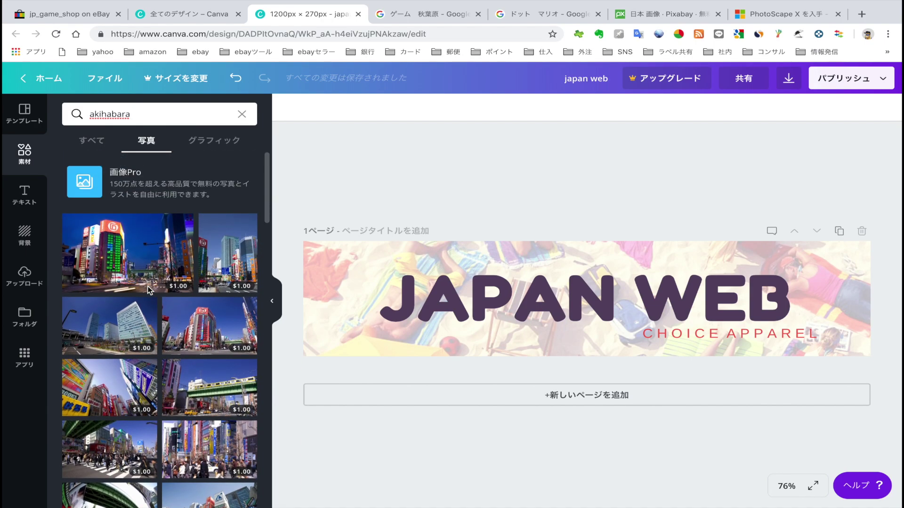
- Search the photo library for "tokyo" and look over the first images
drag(151, 115, 47, 117)
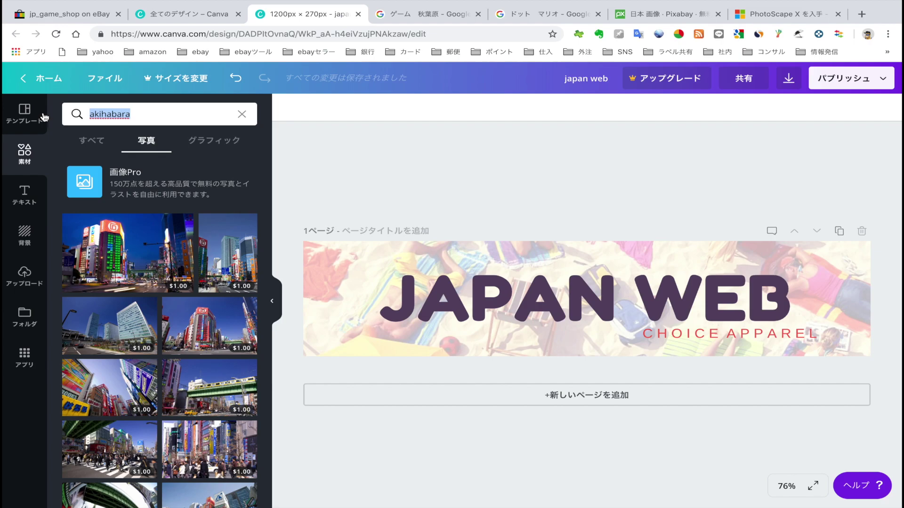
text(tok)
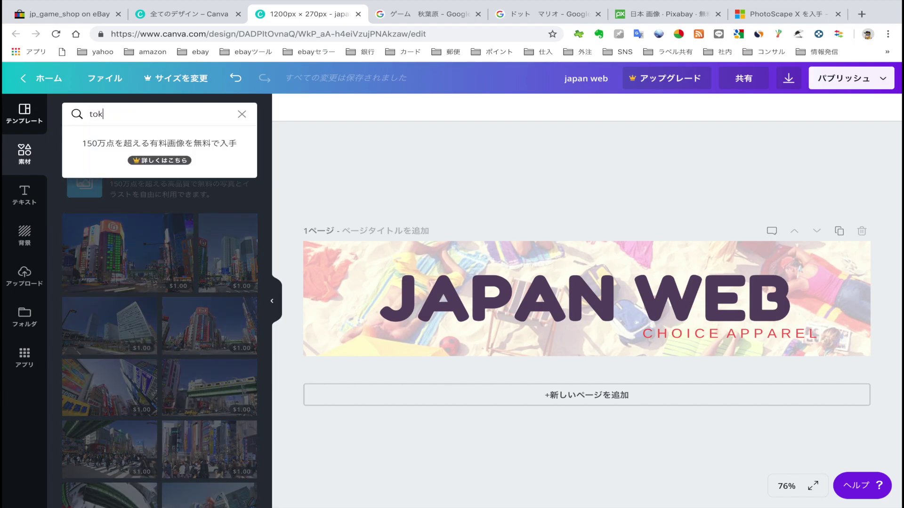
key(Return)
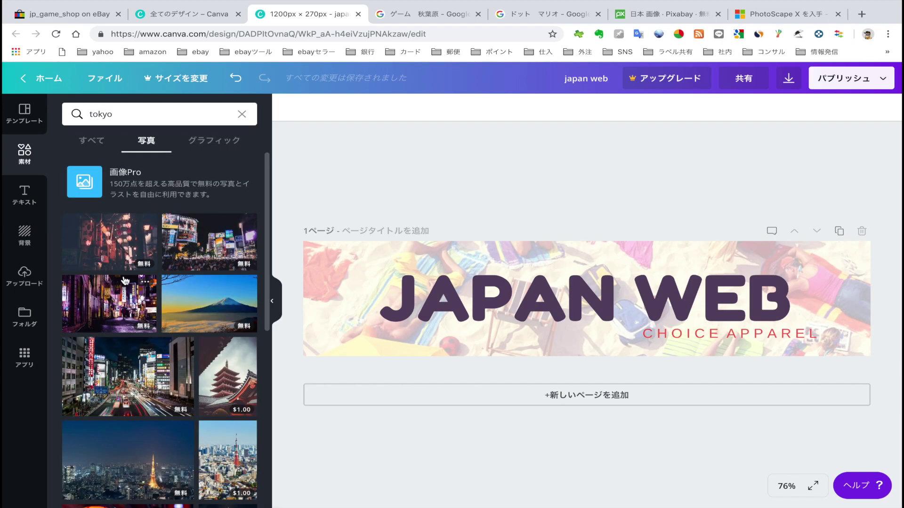
scroll(124, 281, down, 1)
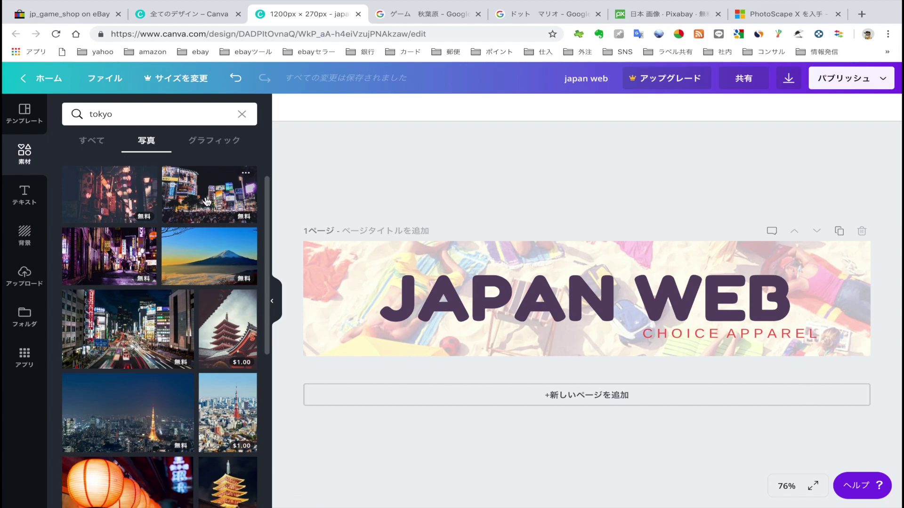
scroll(146, 282, down, 1)
scroll(199, 229, up, 1)
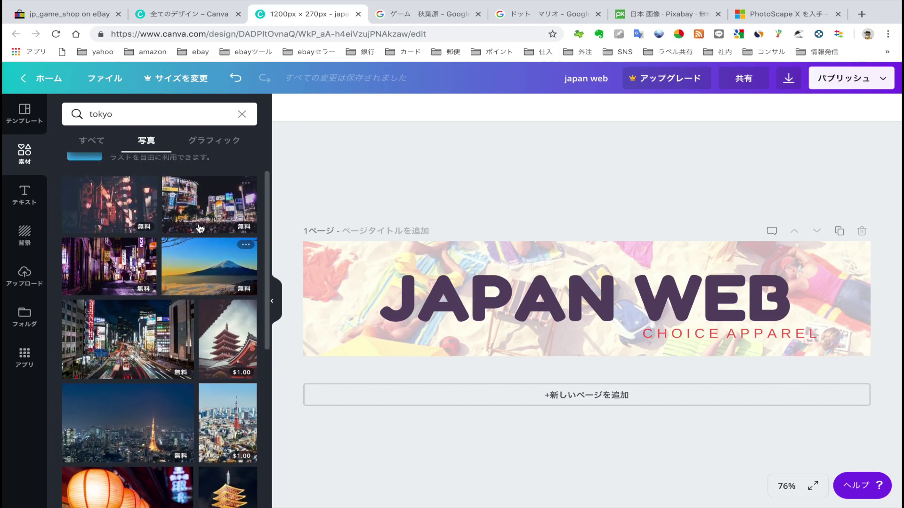
- Add the free night photo of the billboard-lit city crossing and enlarge it to cover the whole banner
click(210, 219)
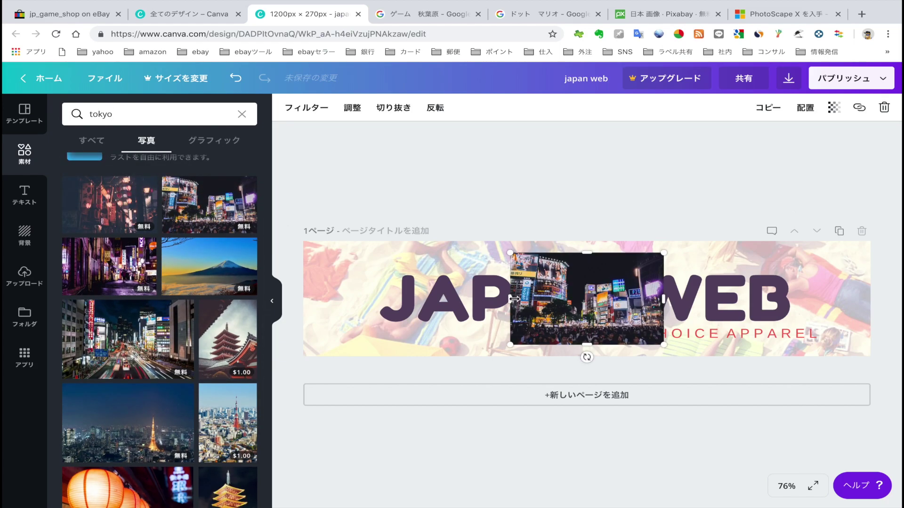
drag(509, 298, 304, 295)
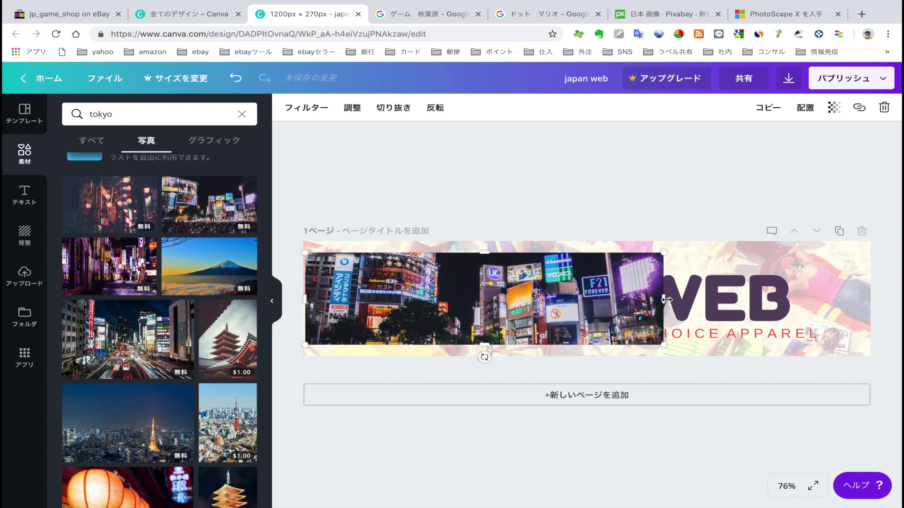
drag(667, 300, 868, 301)
drag(587, 344, 585, 364)
drag(585, 256, 587, 170)
drag(587, 365, 585, 494)
drag(714, 307, 721, 276)
drag(714, 298, 709, 349)
key(Escape)
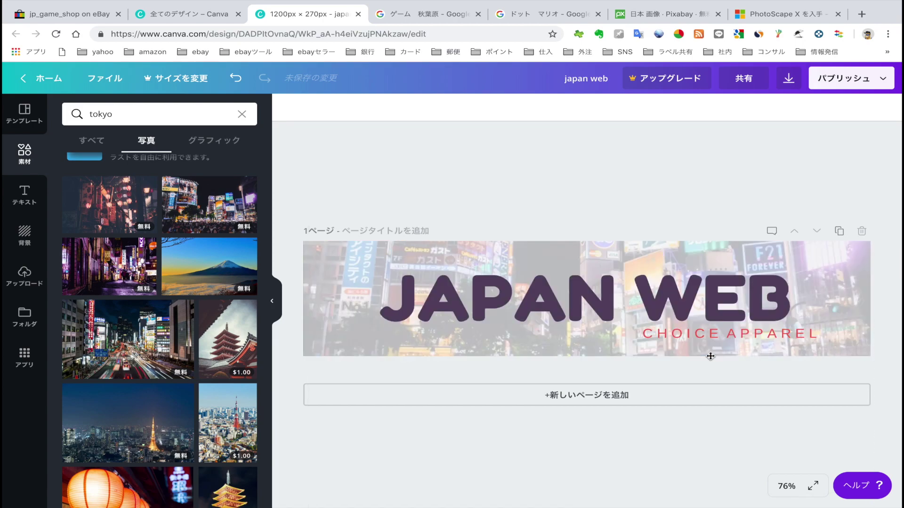
- Undo the heading letter deletion and the placement of the night city photo as the faded background
click(710, 283)
key(BackSpace)
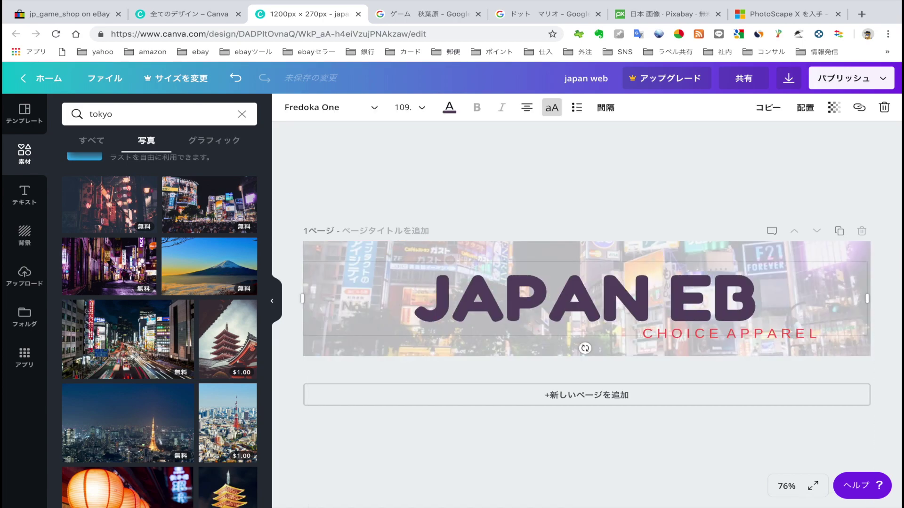
click(806, 268)
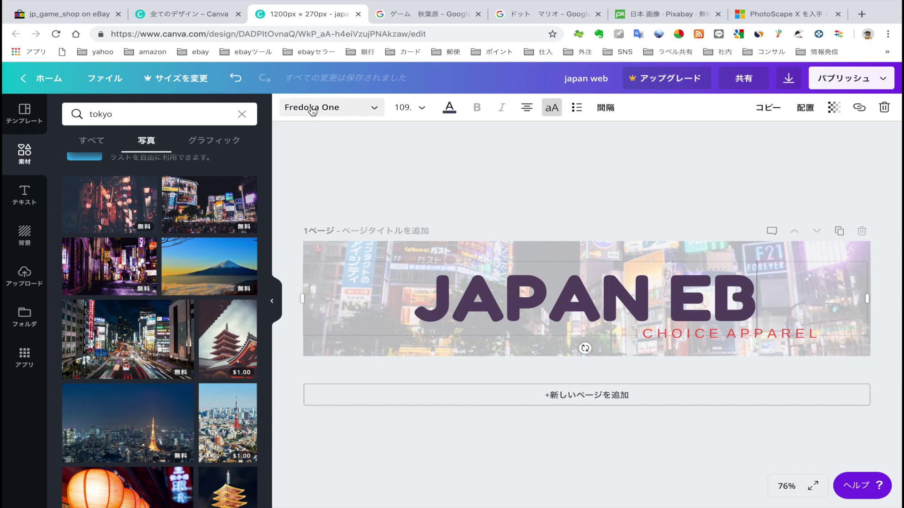
click(522, 168)
click(469, 250)
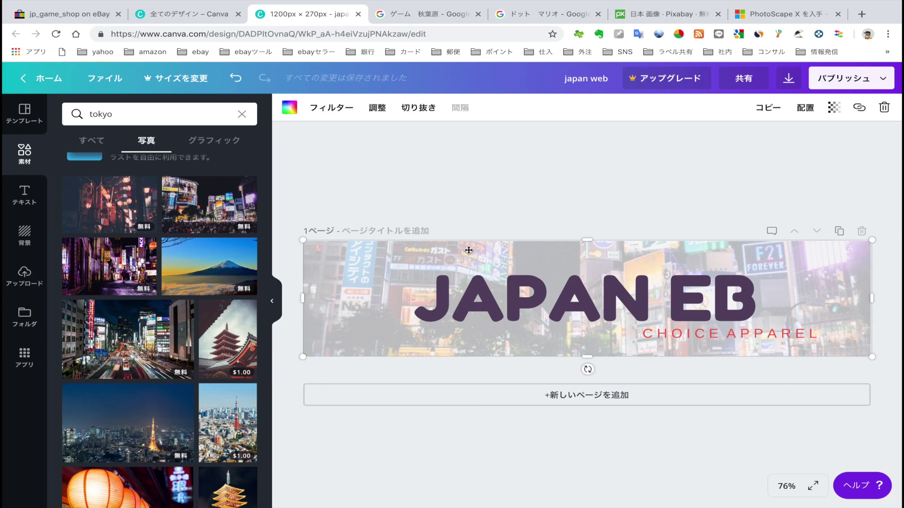
key(ctrl+z)
key(ctrl+z)
key(ctrl+z)
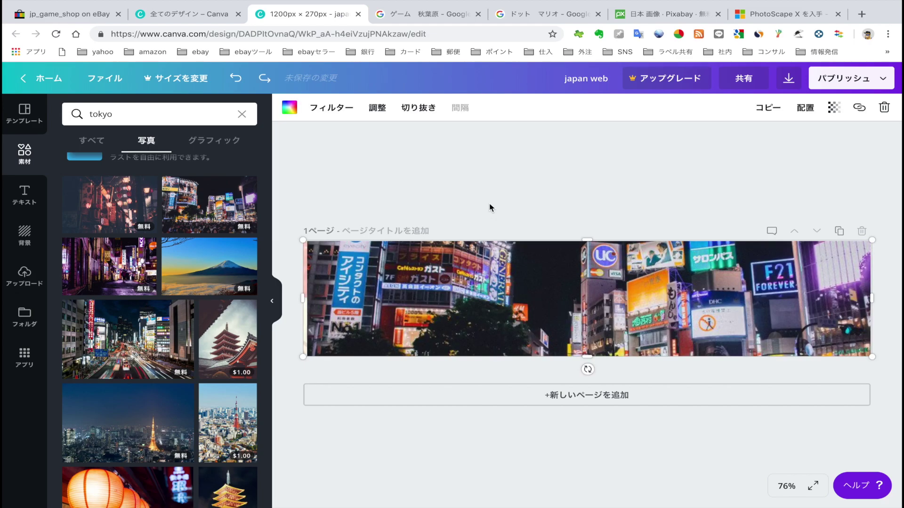
- Adjust the night city photo's position and width over the banner, and delete the photo
drag(463, 261, 458, 264)
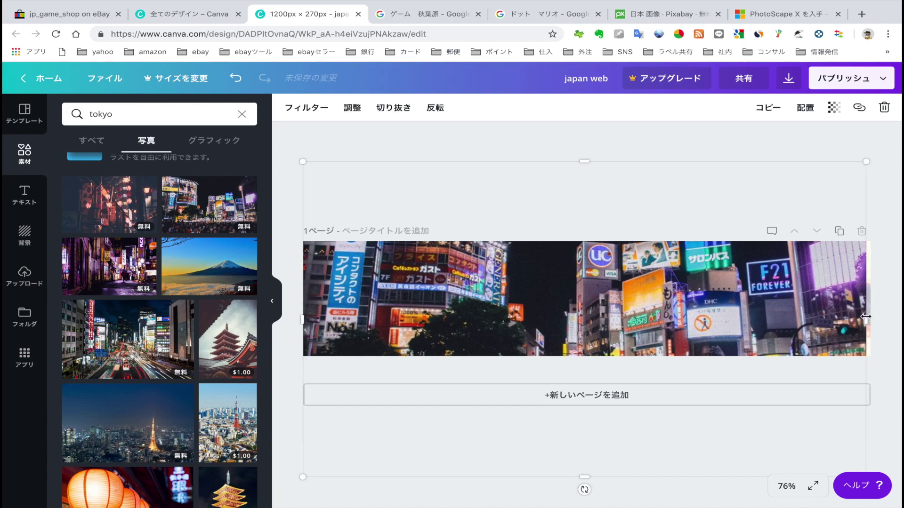
drag(866, 317, 872, 316)
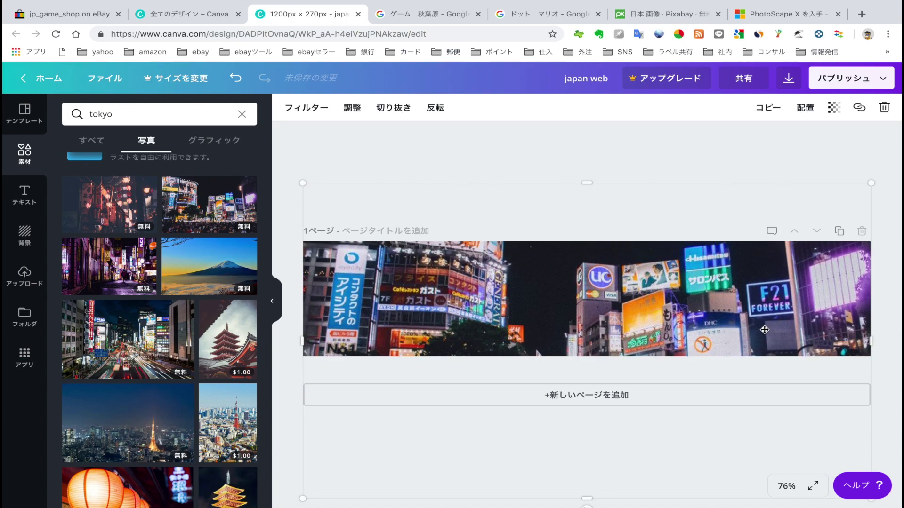
drag(360, 230, 360, 256)
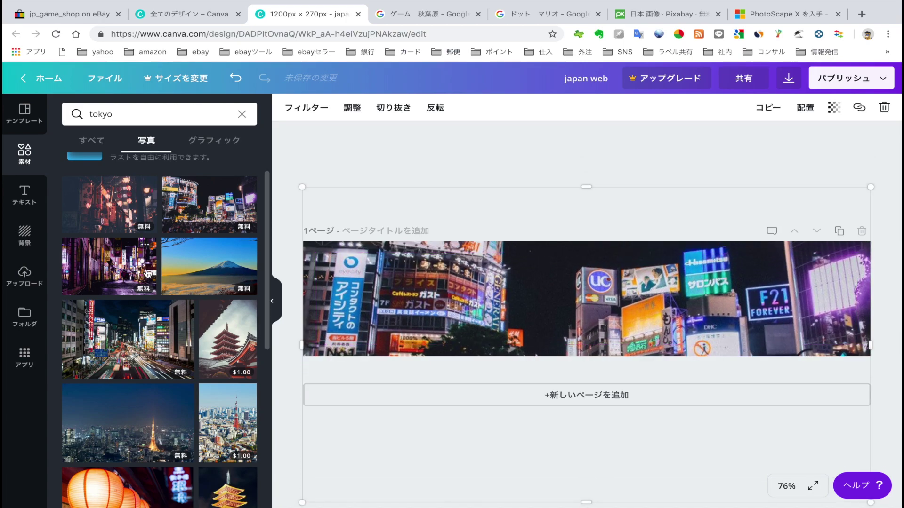
key(Delete)
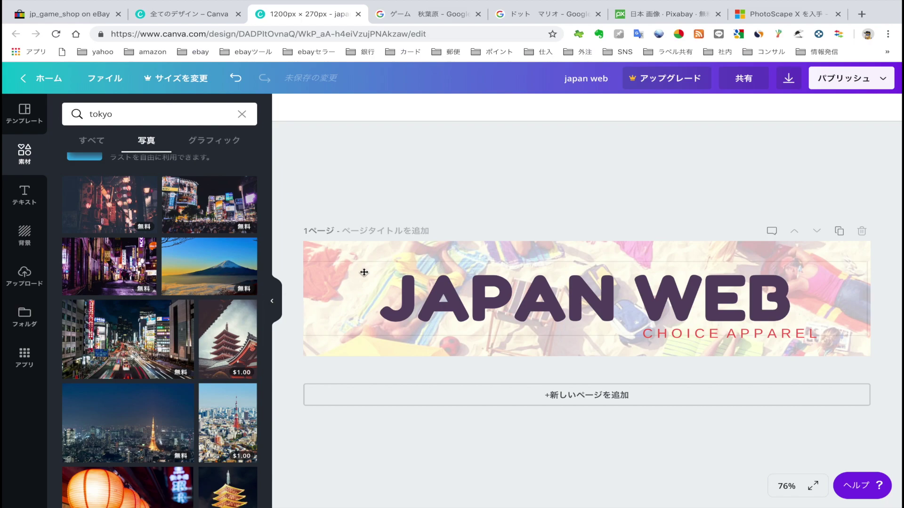
- Add the free Tokyo photo of red paper lanterns and stretch it to the full width of the banner
click(382, 267)
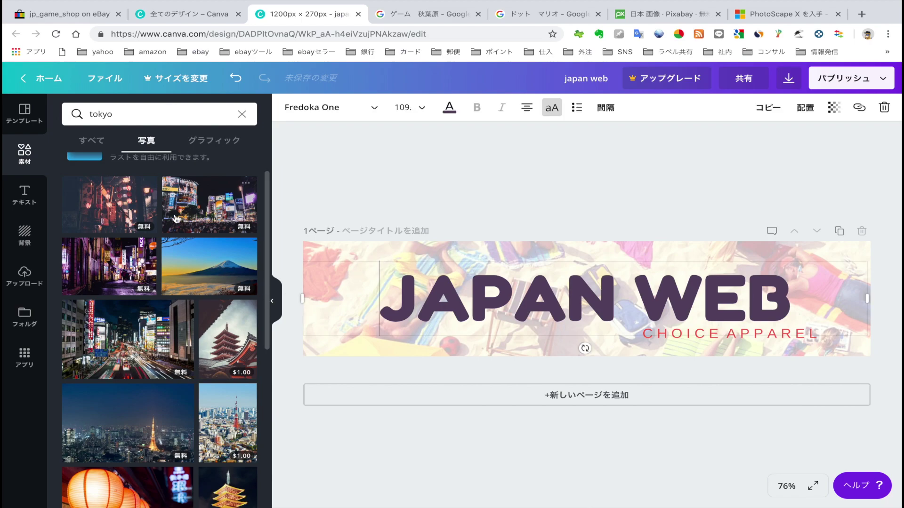
click(118, 214)
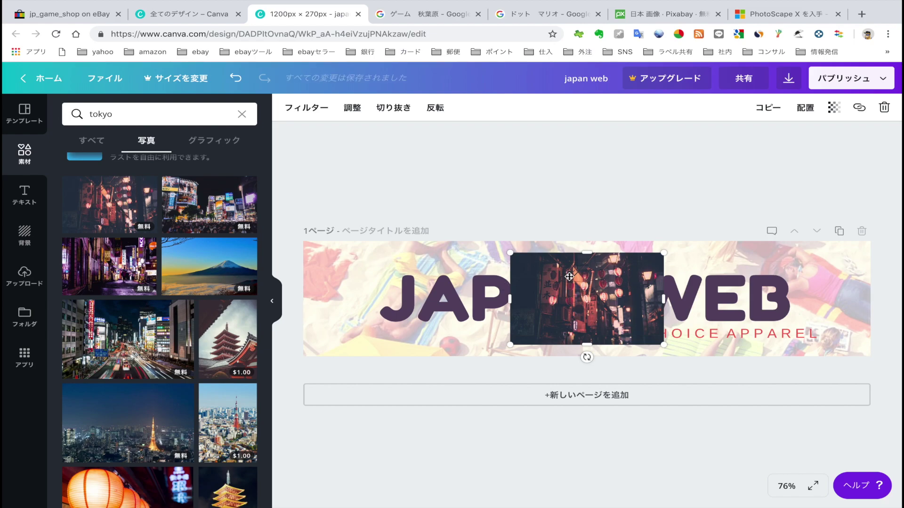
drag(509, 299, 305, 288)
drag(664, 299, 869, 298)
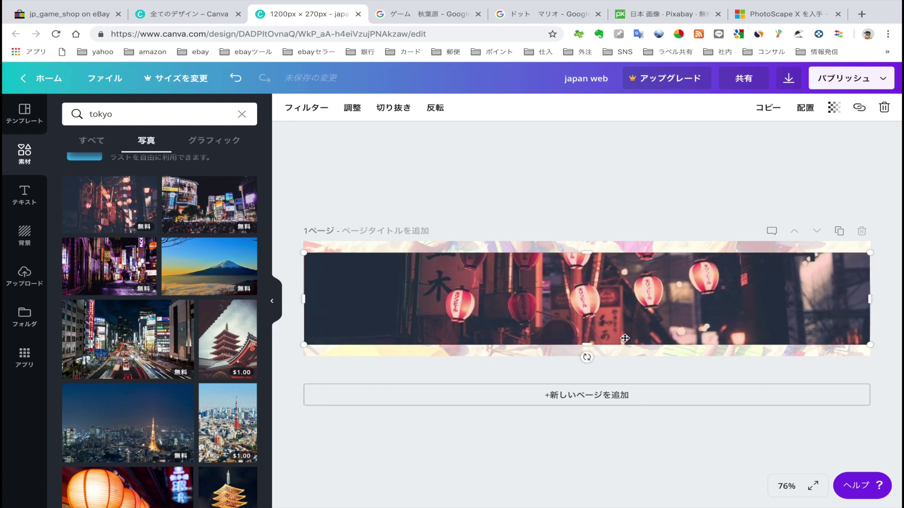
- Extend the lantern photo above and below the banner and shift it vertically to frame the lanterns
drag(586, 344, 586, 362)
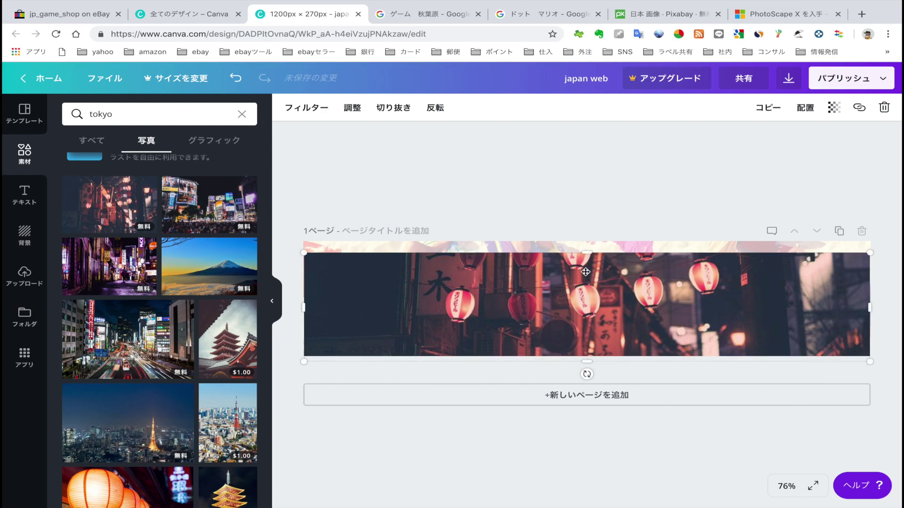
drag(587, 251, 587, 204)
drag(589, 236, 591, 329)
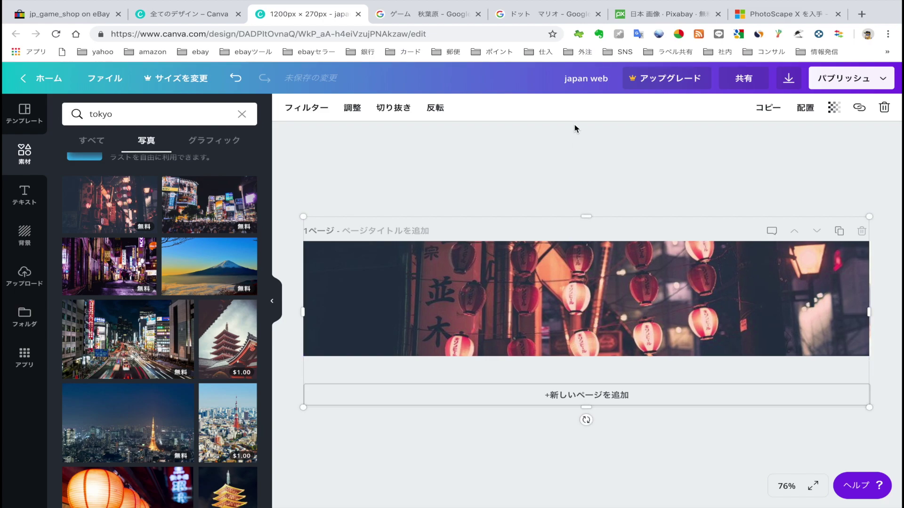
click(583, 153)
drag(518, 281, 517, 288)
click(532, 191)
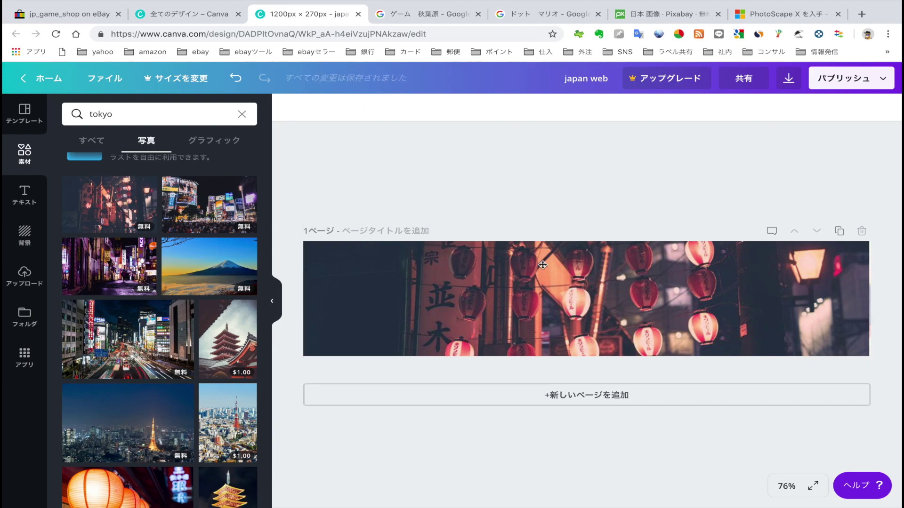
- Add the free "1 hair & makeup" text combination to the design
scroll(172, 310, down, 6)
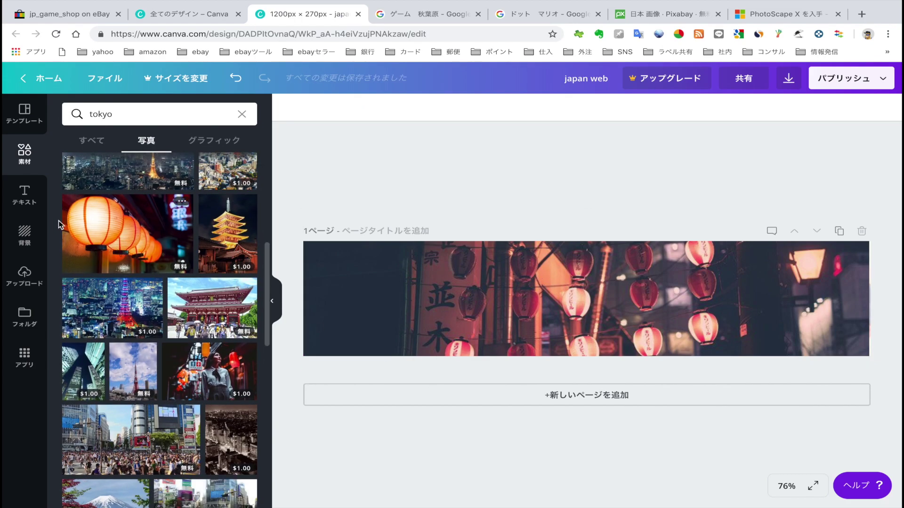
click(28, 200)
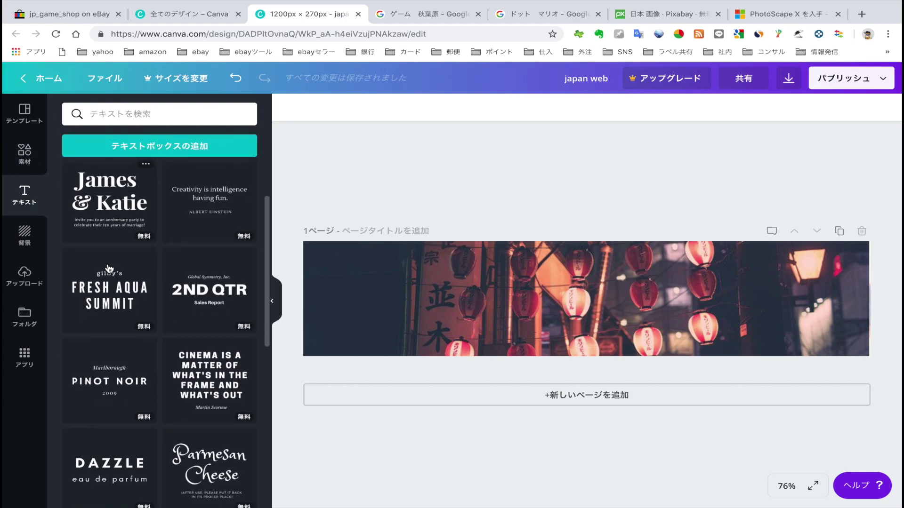
scroll(109, 268, down, 10)
scroll(109, 268, up, 8)
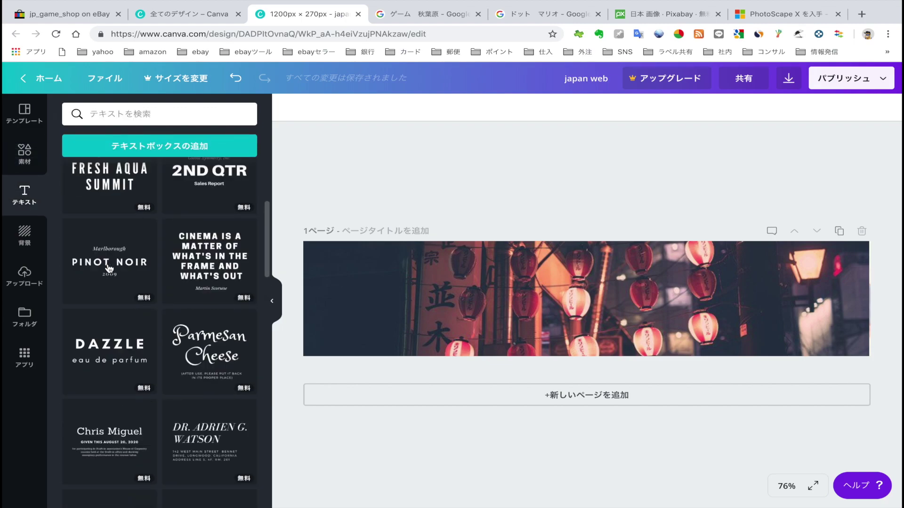
scroll(109, 268, up, 5)
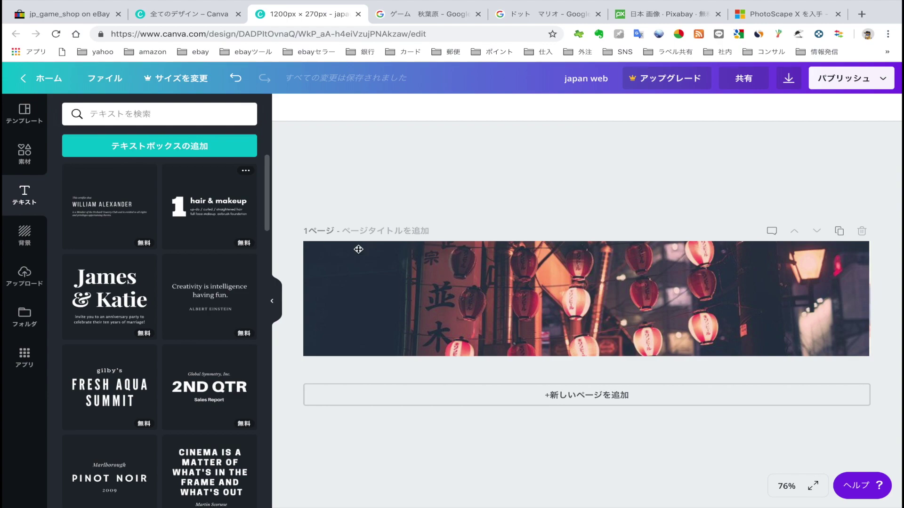
click(211, 209)
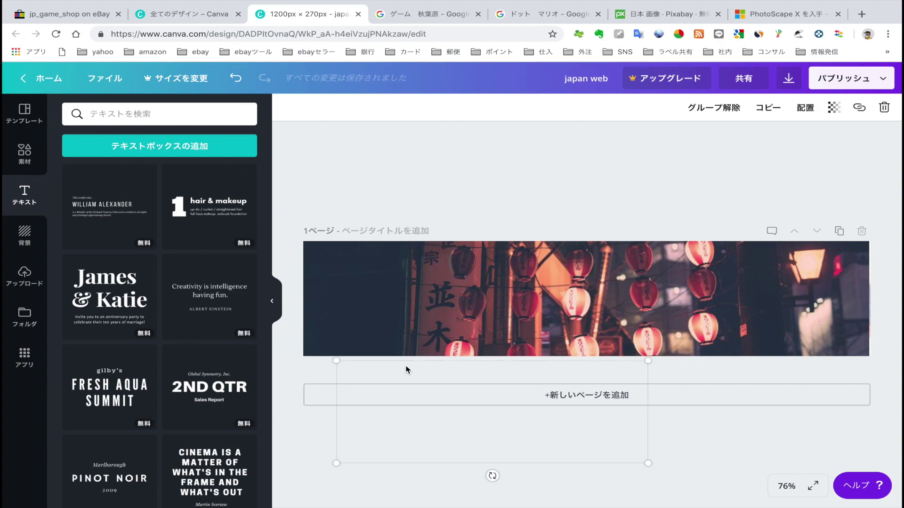
- Enlarge the "1 hair & makeup" text group and position it over the lantern photo banner
drag(337, 361, 278, 341)
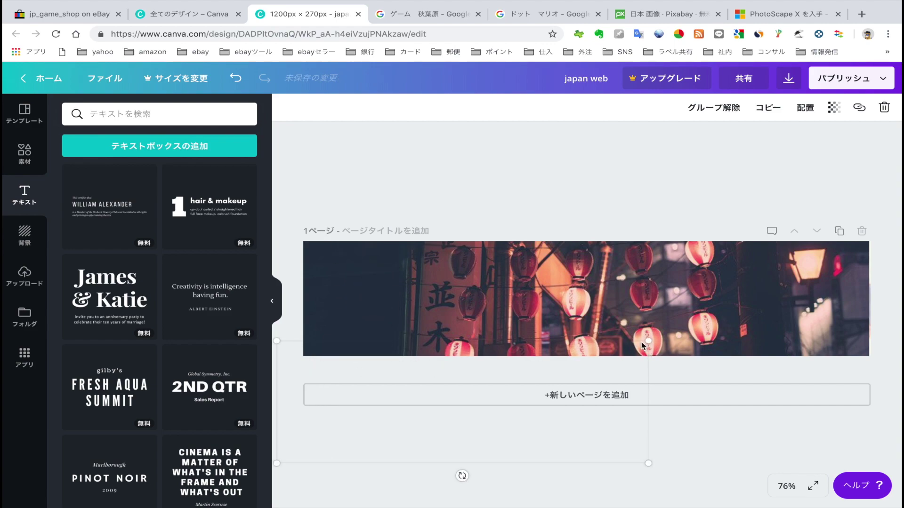
click(547, 324)
drag(547, 324, 521, 264)
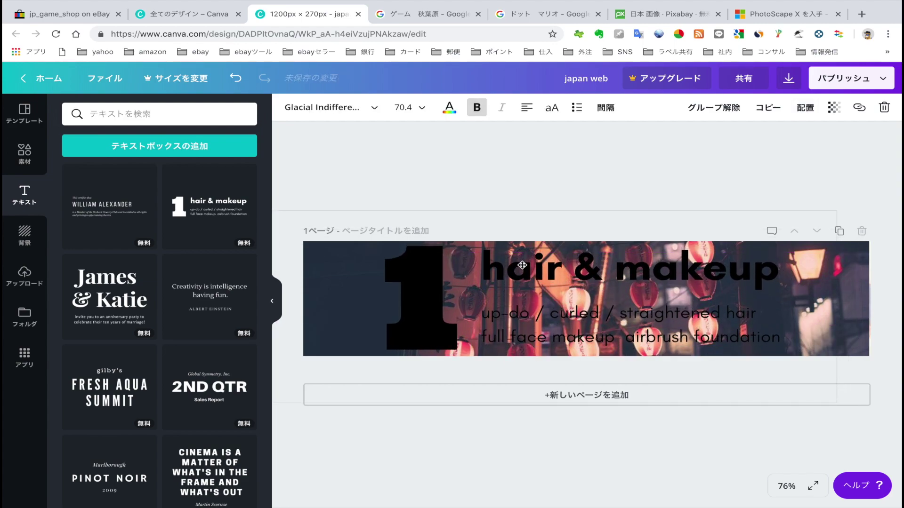
- Change the colour of the large numeral 1 in the text group to white
double_click(451, 286)
click(419, 282)
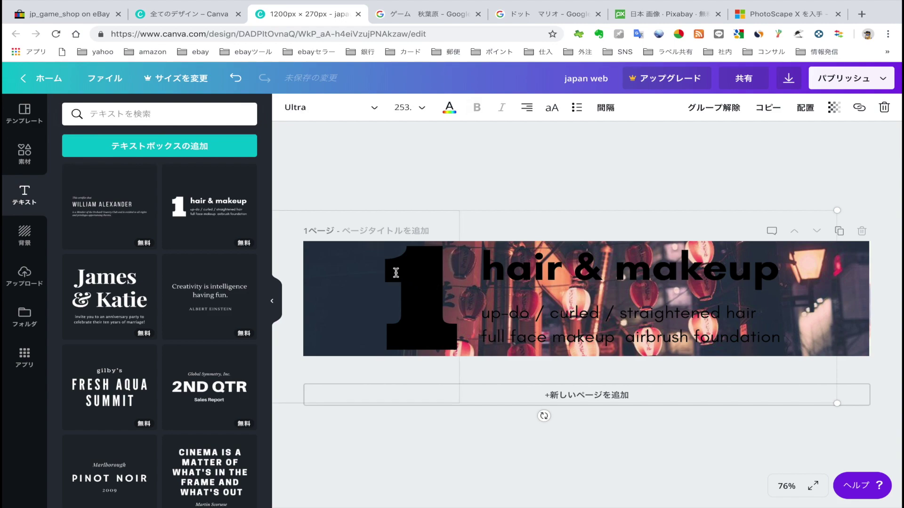
drag(387, 270, 467, 268)
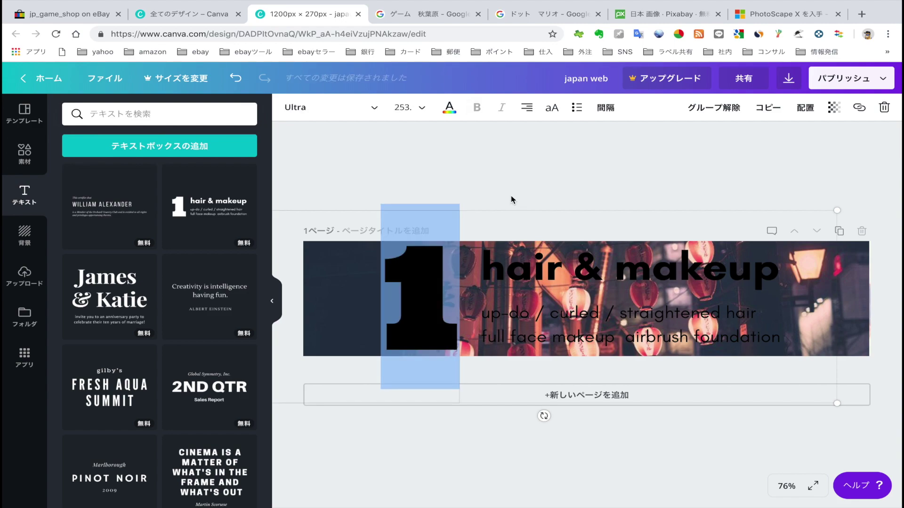
click(450, 108)
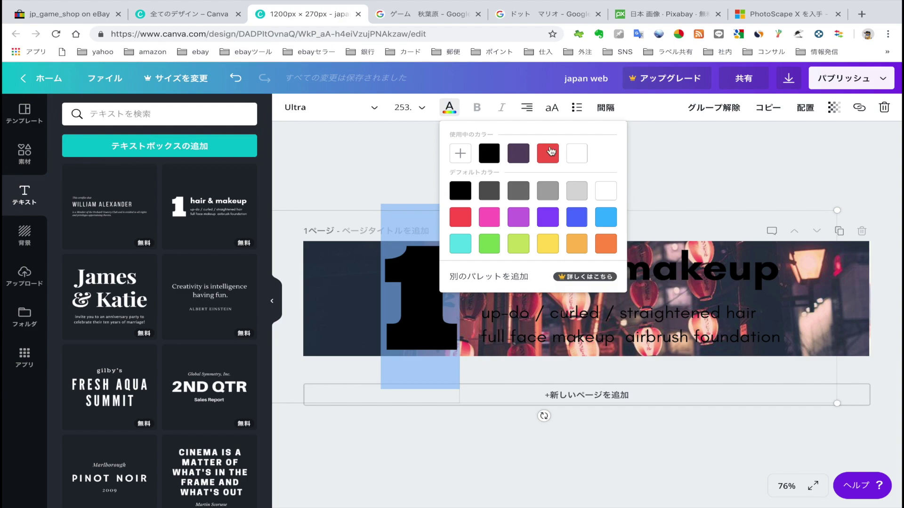
click(576, 153)
click(500, 277)
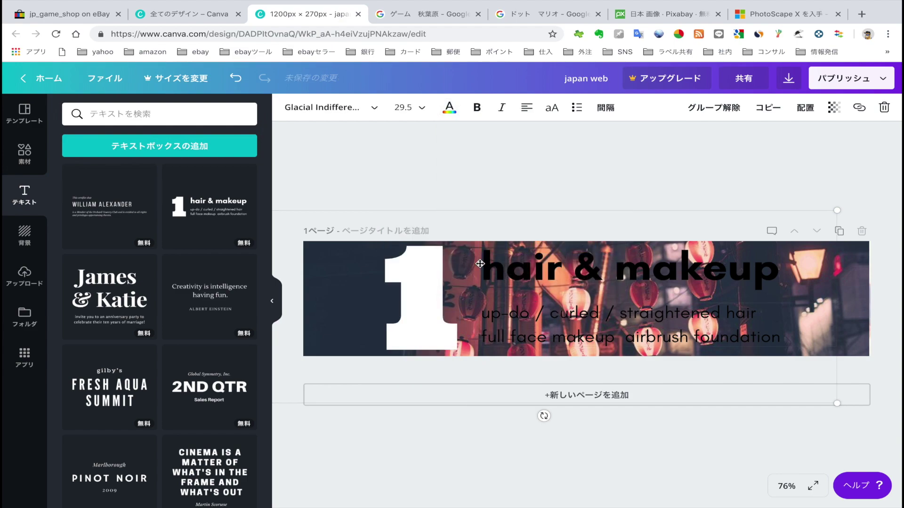
- Change the colour of the "hair & makeup" heading to white
click(485, 264)
drag(484, 264, 792, 265)
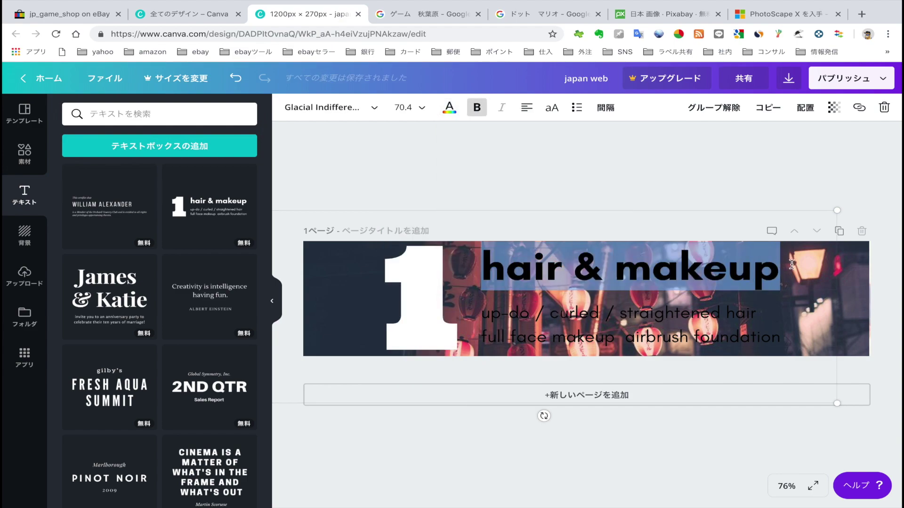
click(450, 109)
click(575, 153)
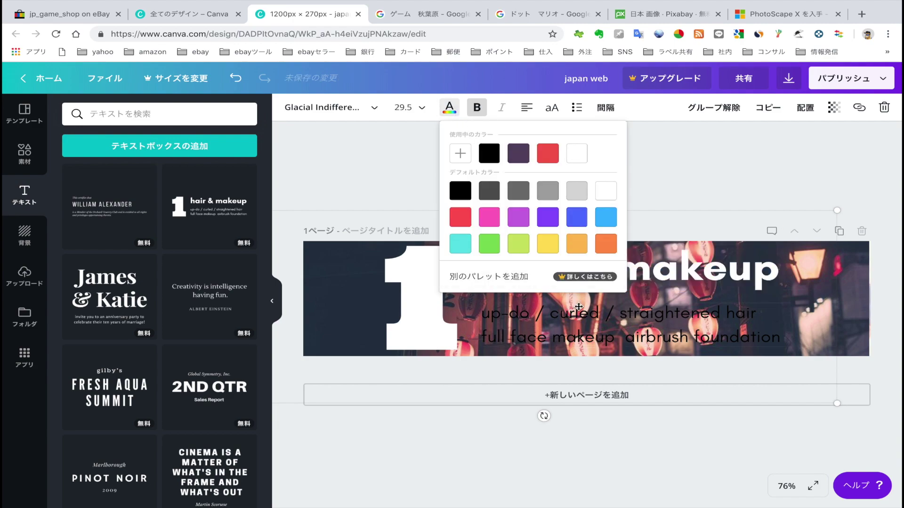
- Change the colour of the two description lines below the heading to white
click(489, 313)
drag(482, 312, 781, 338)
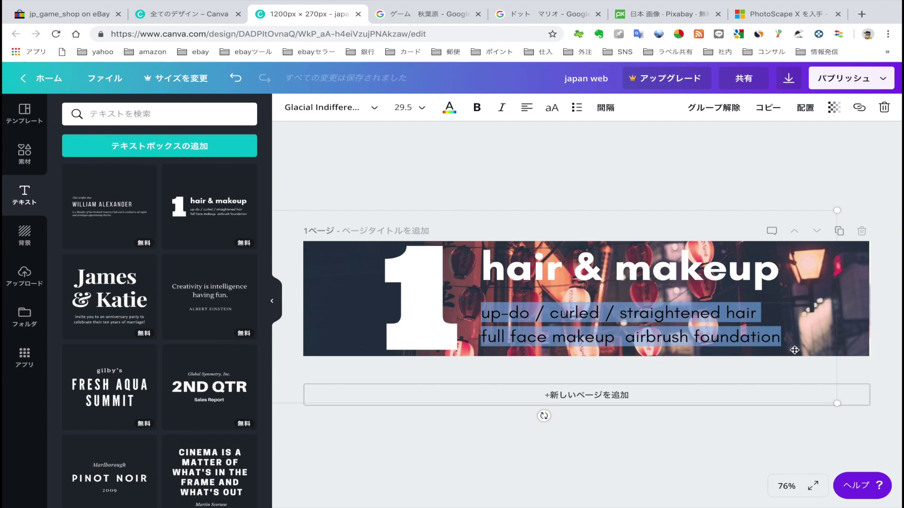
click(456, 113)
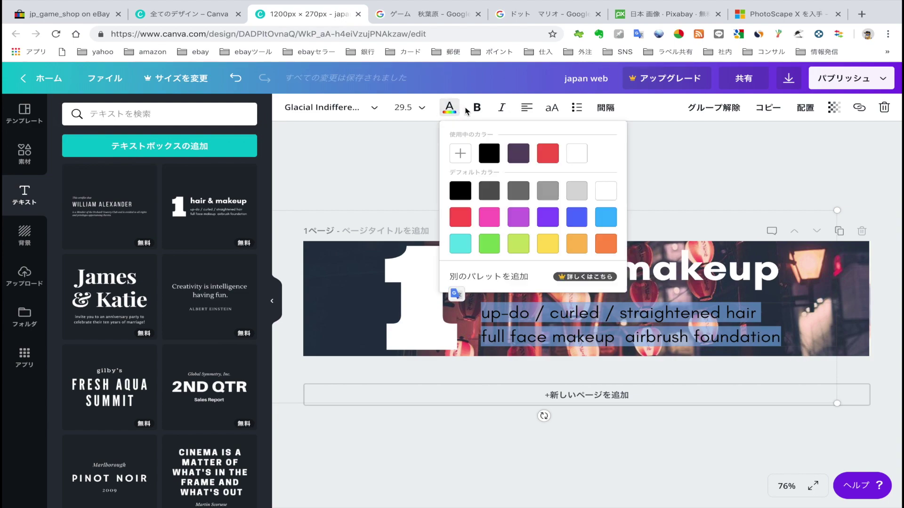
click(582, 156)
click(633, 306)
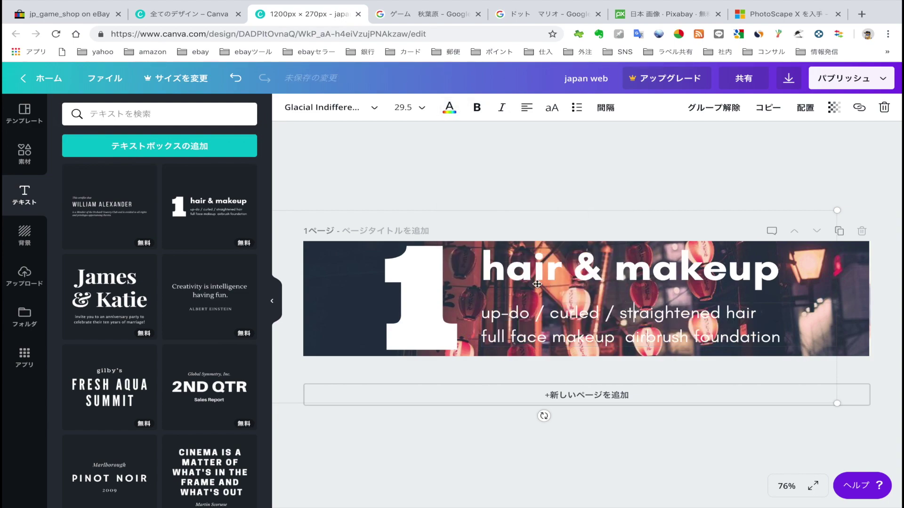
- Replace the "hair & makeup" heading text with "japan web shop" and finish editing the text group
click(503, 270)
drag(481, 270, 767, 272)
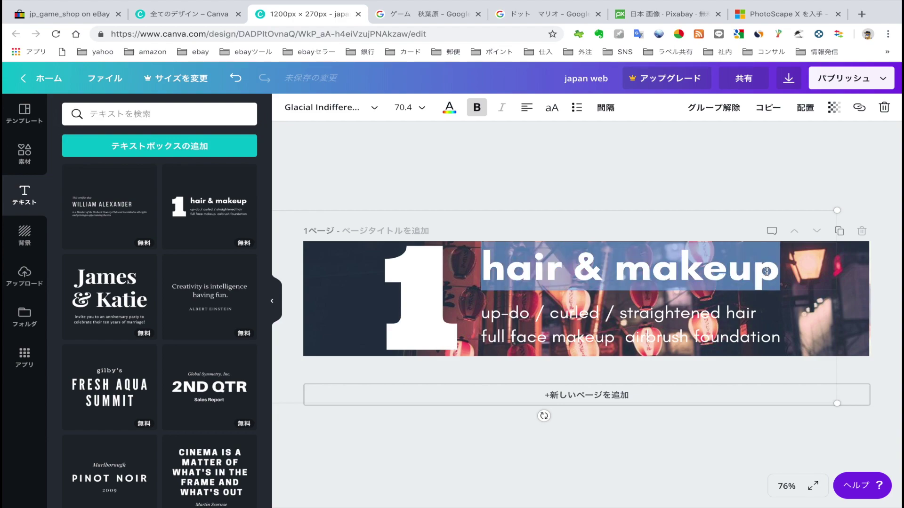
text(japan we)
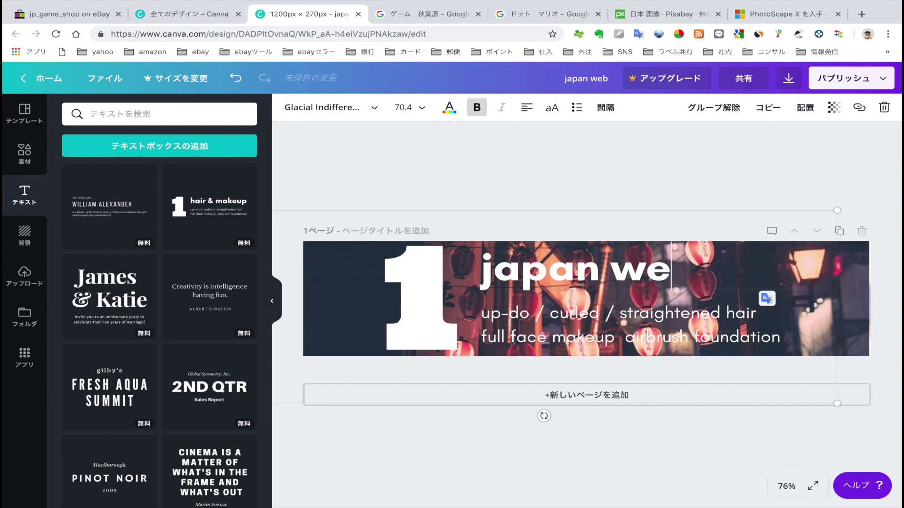
text(b shyo)
key(BackSpace)
key(BackSpace)
text(o)
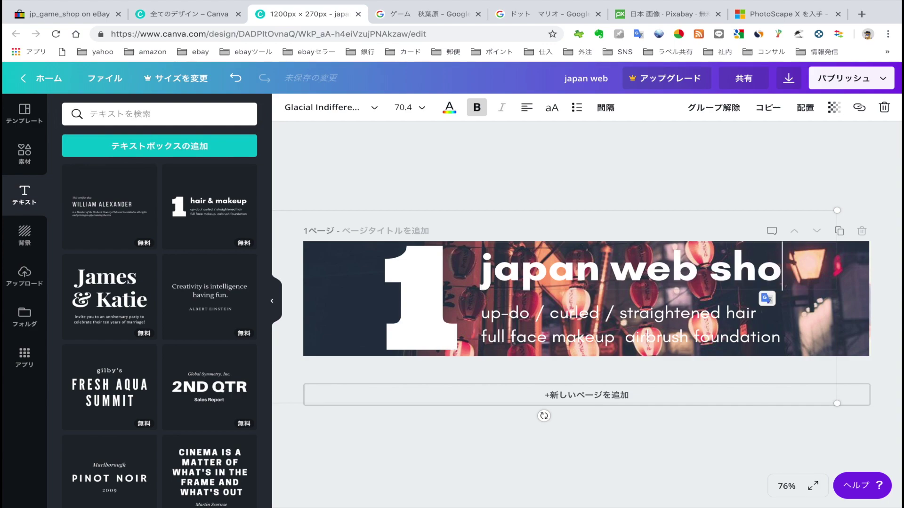
text(p)
key(Escape)
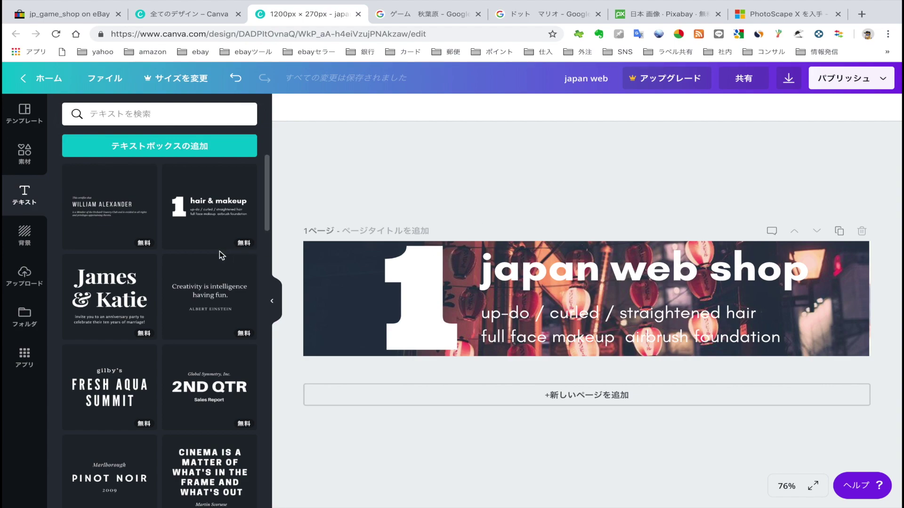
- Look through the free background images available for the banner
click(31, 237)
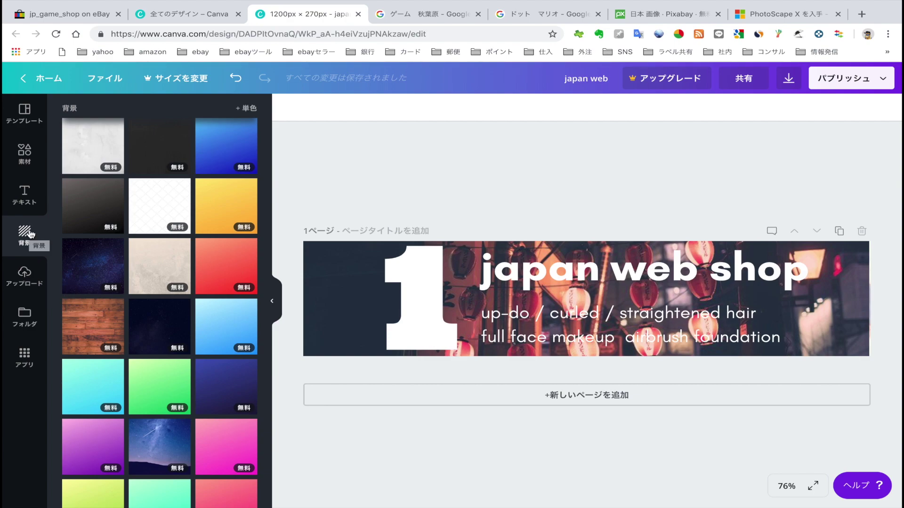
scroll(155, 296, down, 3)
scroll(153, 316, down, 5)
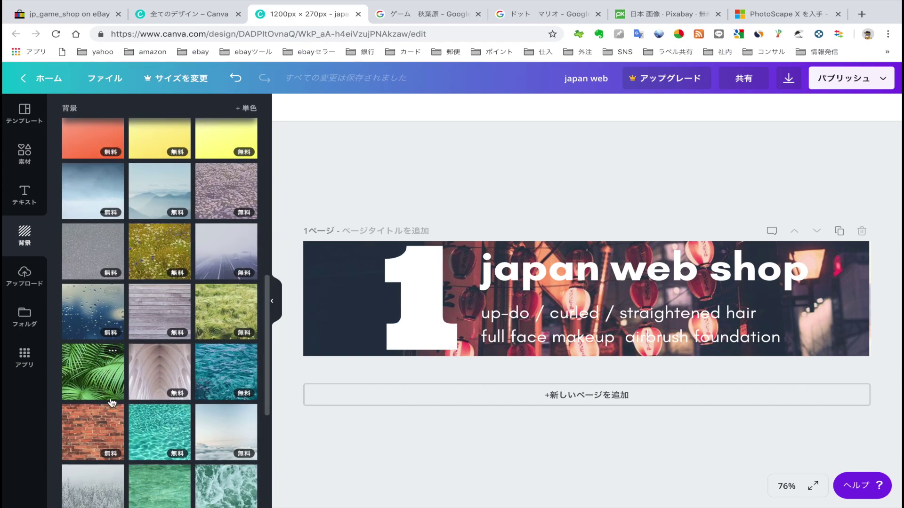
scroll(160, 348, down, 2)
scroll(168, 334, down, 5)
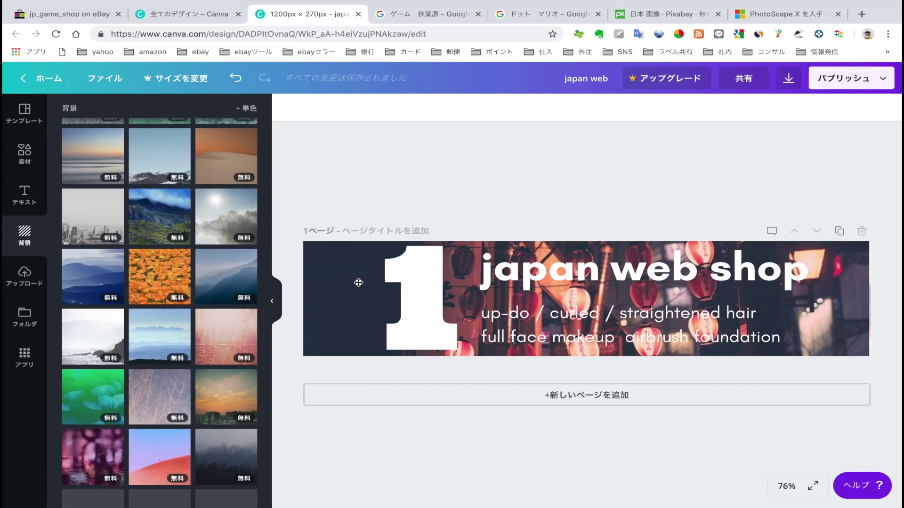
scroll(195, 383, down, 2)
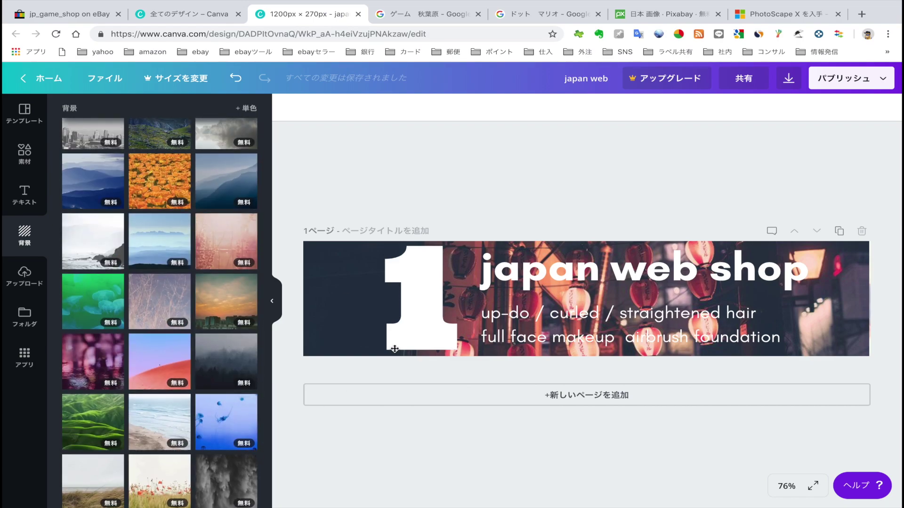
- View the banner's PNG download options and check the cover area on the jp_game_shop eBay profile before returning to the design
click(789, 79)
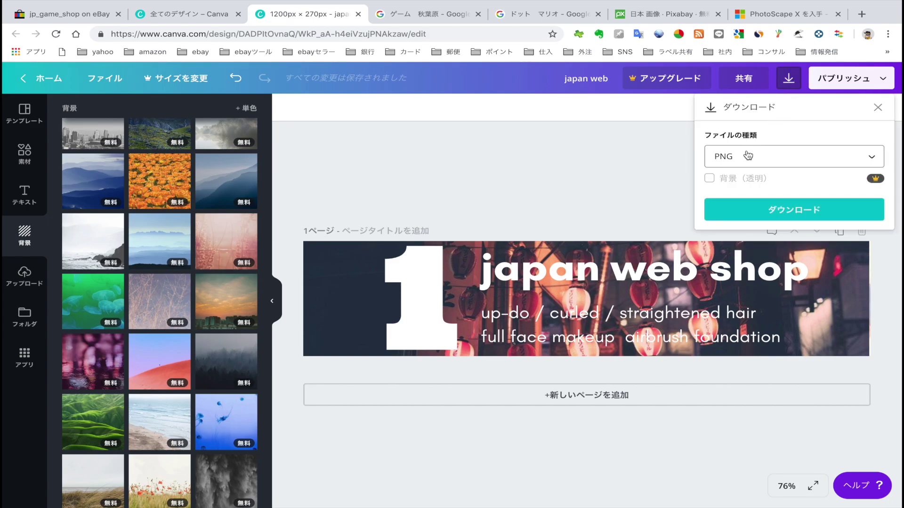
click(755, 215)
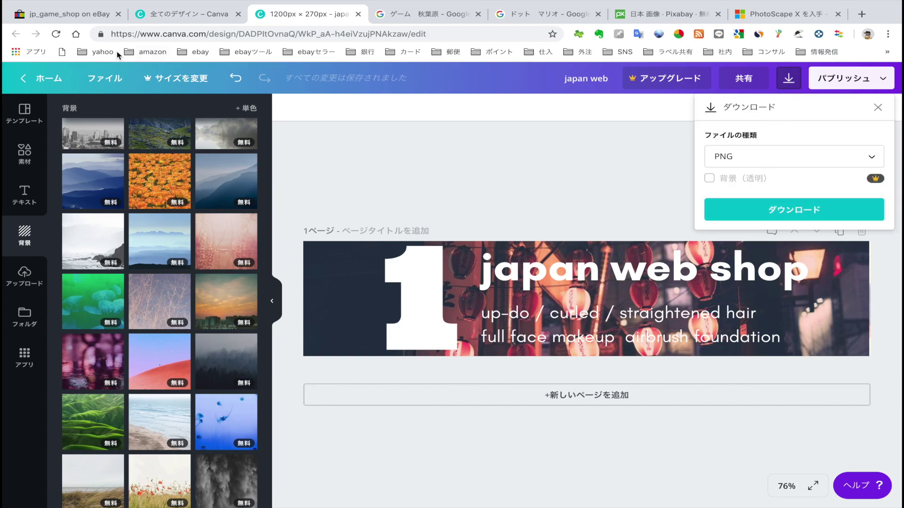
click(70, 14)
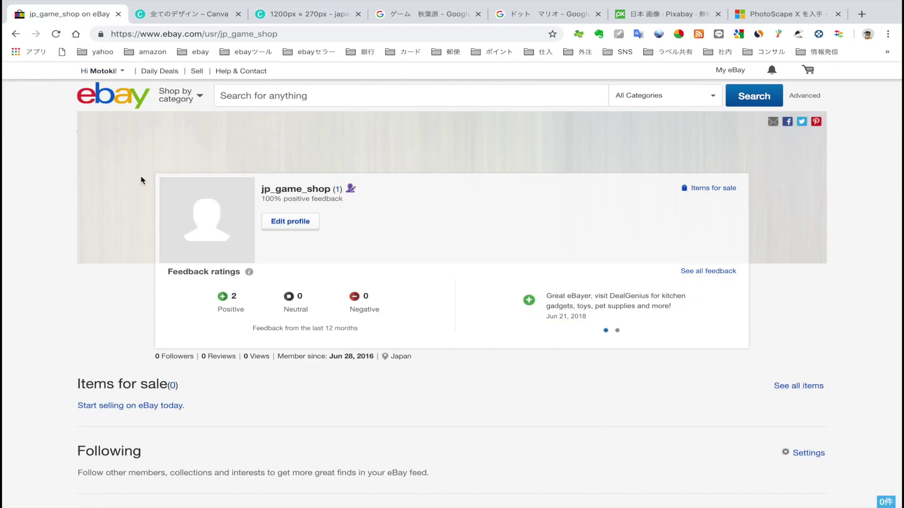
key(ctrl+3)
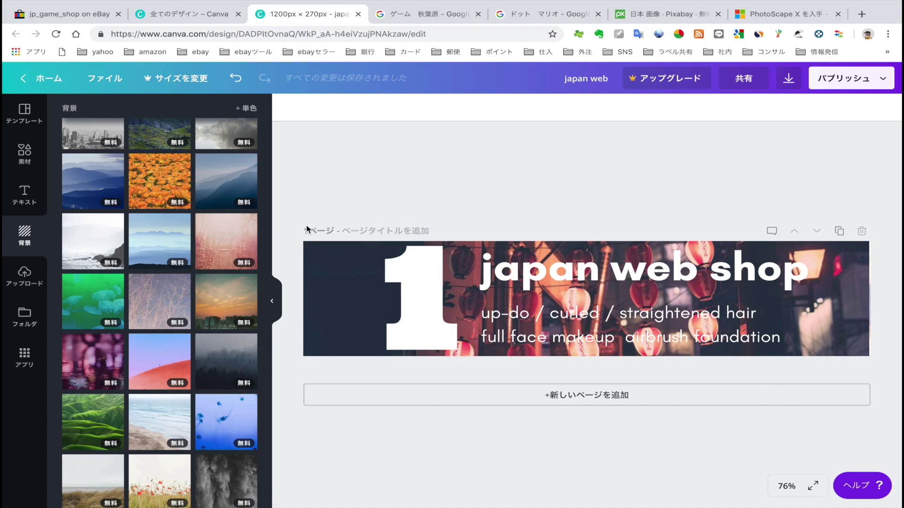
- Look through the text combinations, banner templates and further Tokyo photos available for the design
click(24, 195)
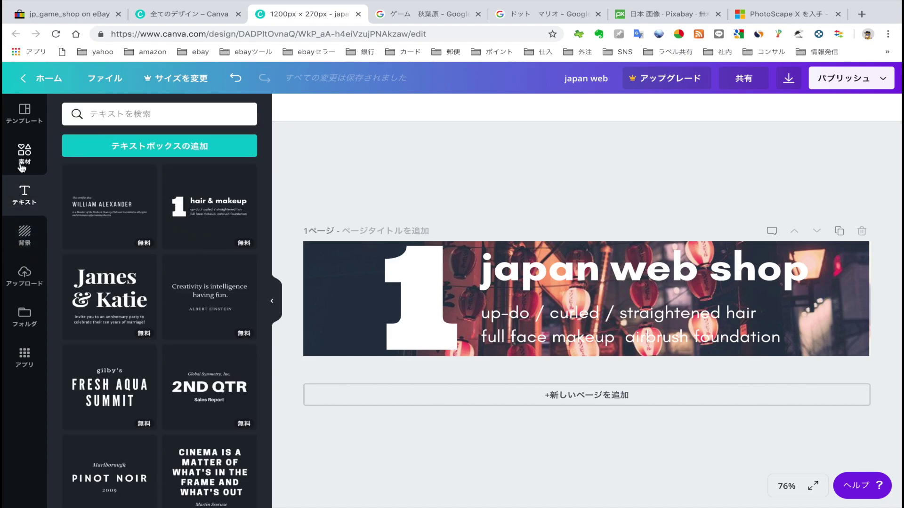
click(24, 153)
click(24, 113)
scroll(152, 316, up, 1)
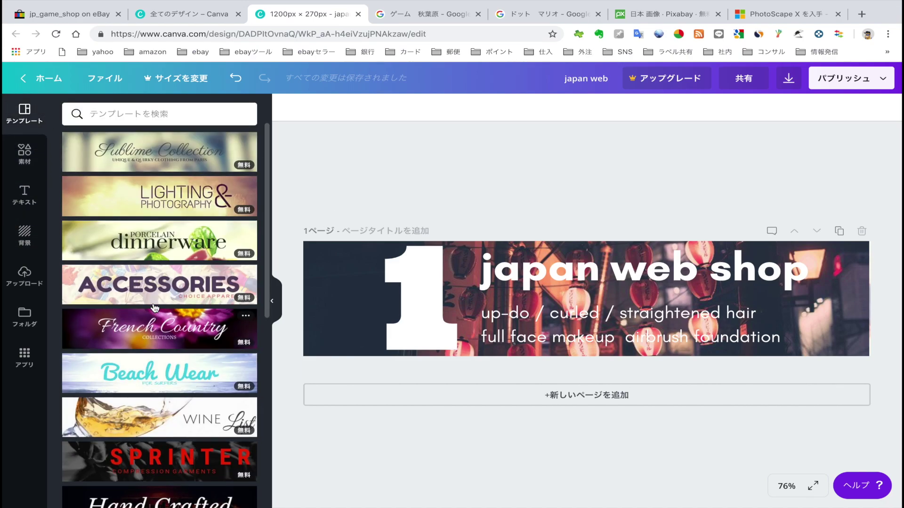
click(25, 153)
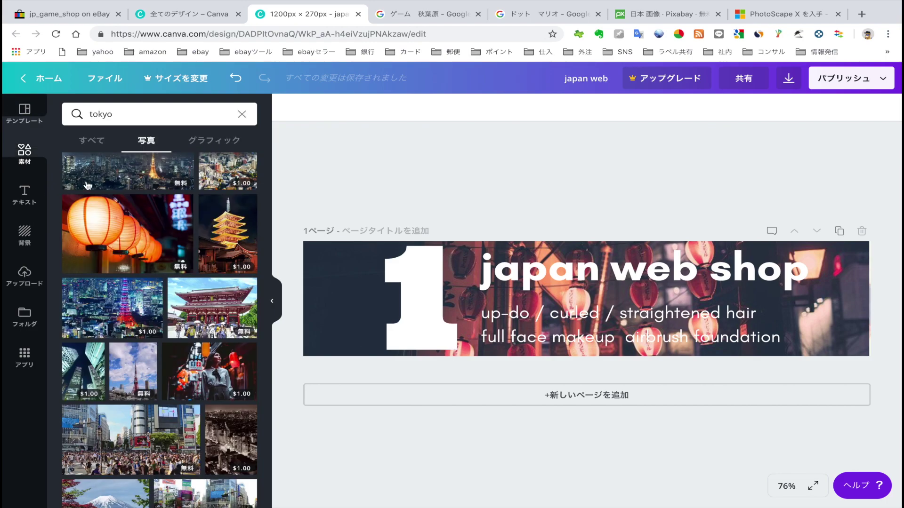
scroll(188, 287, down, 5)
scroll(189, 288, down, 6)
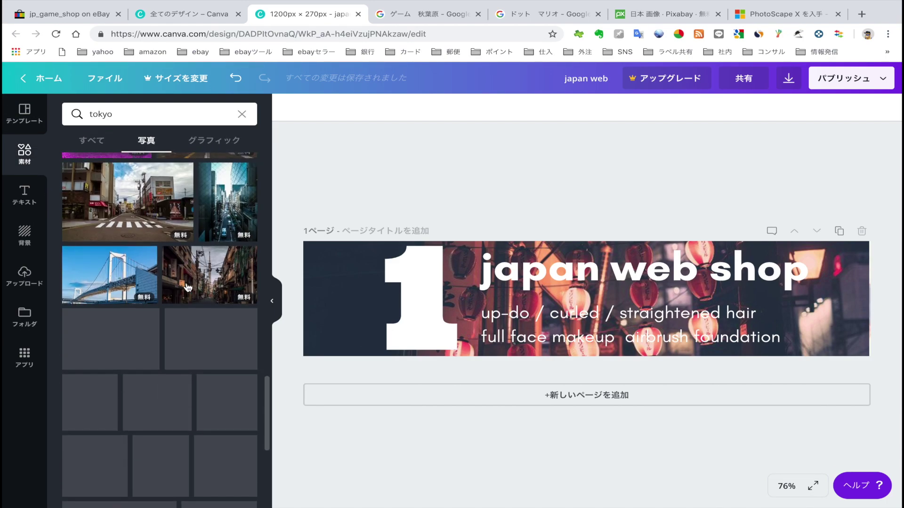
scroll(187, 288, down, 10)
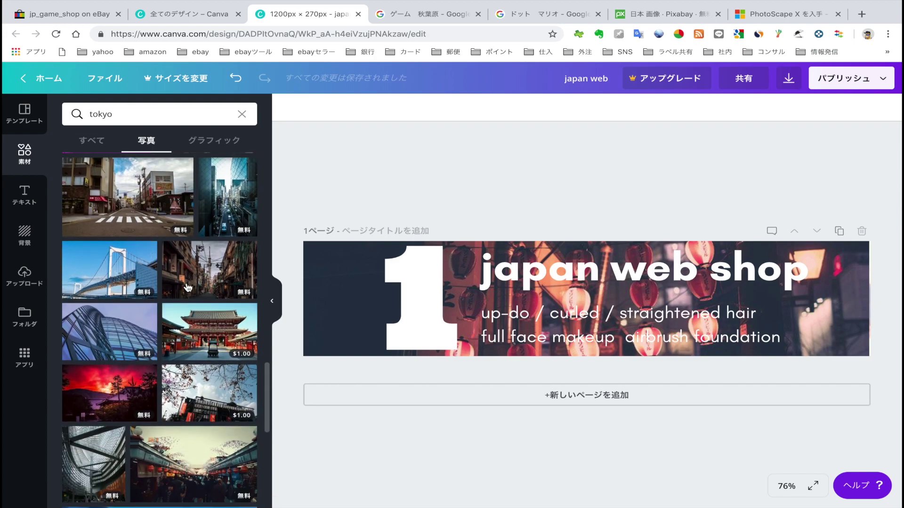
scroll(215, 286, down, 1)
scroll(223, 307, up, 2)
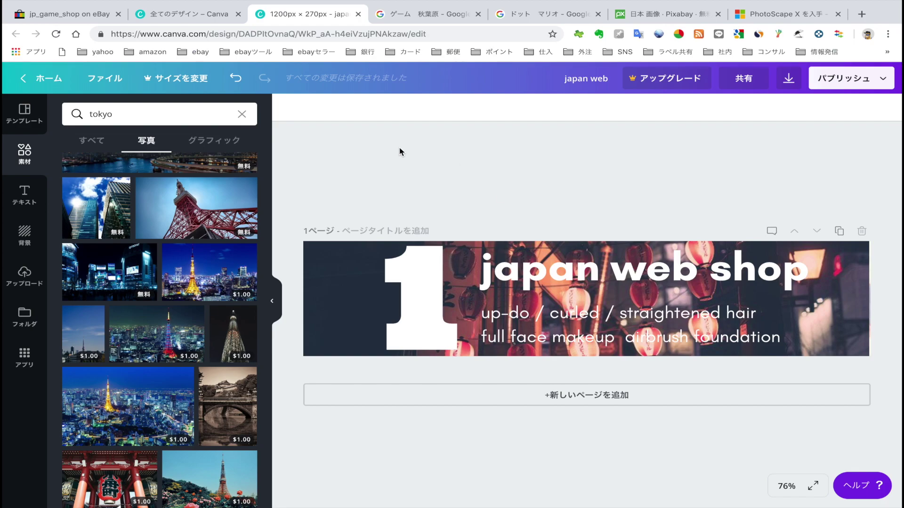
- Switch to the photo editor in PhotoScape X
key(ctrl+Right)
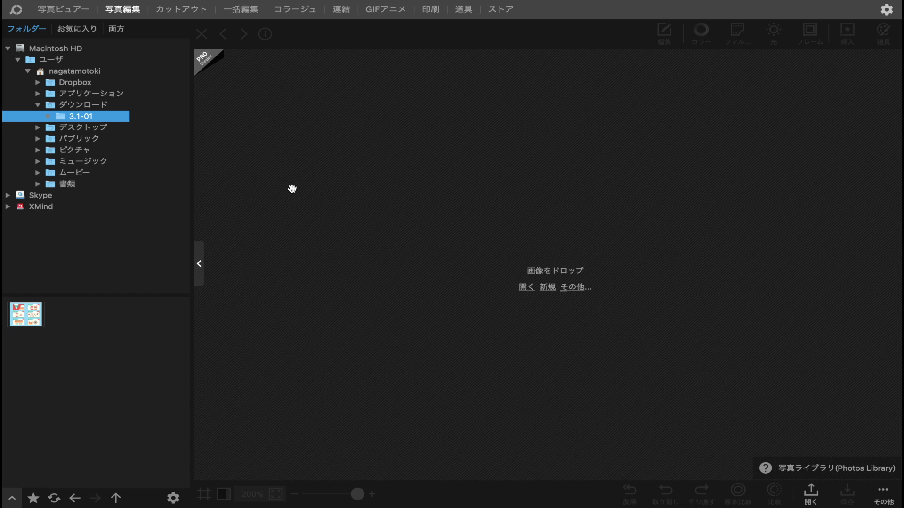
- View the PhotoScape X page in the Microsoft Store and return to the photo editor
key(ctrl+Left)
click(763, 19)
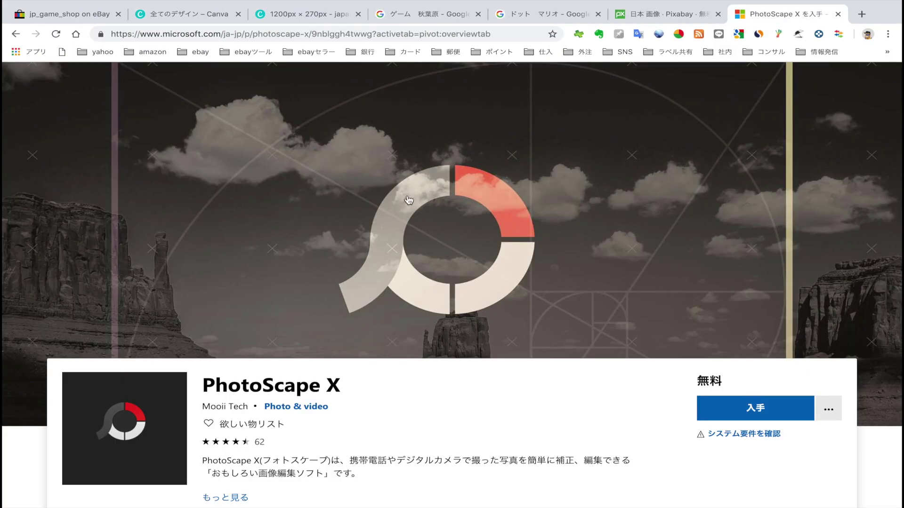
key(ctrl+Right)
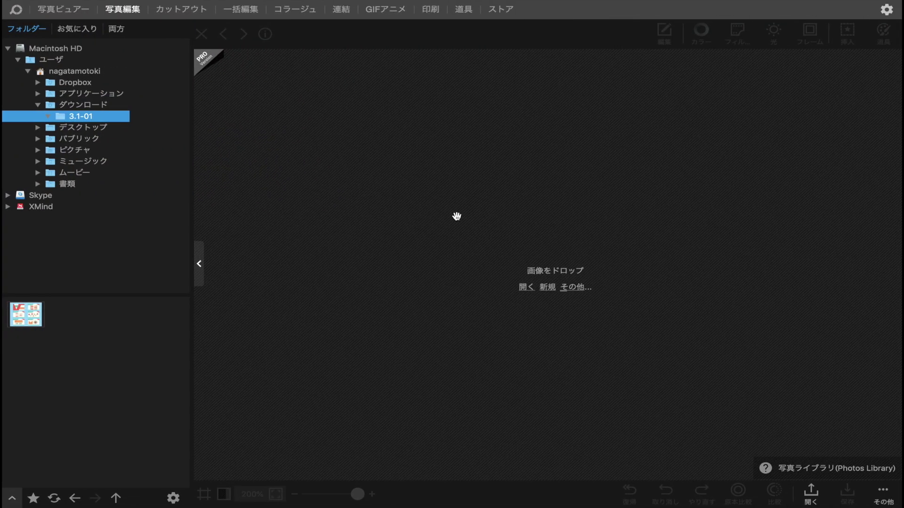
- Switch to Chrome and compare the ゲーム 秋葉原 and ドット マリオ Google image results as banner material
key(ctrl+Left)
click(635, 15)
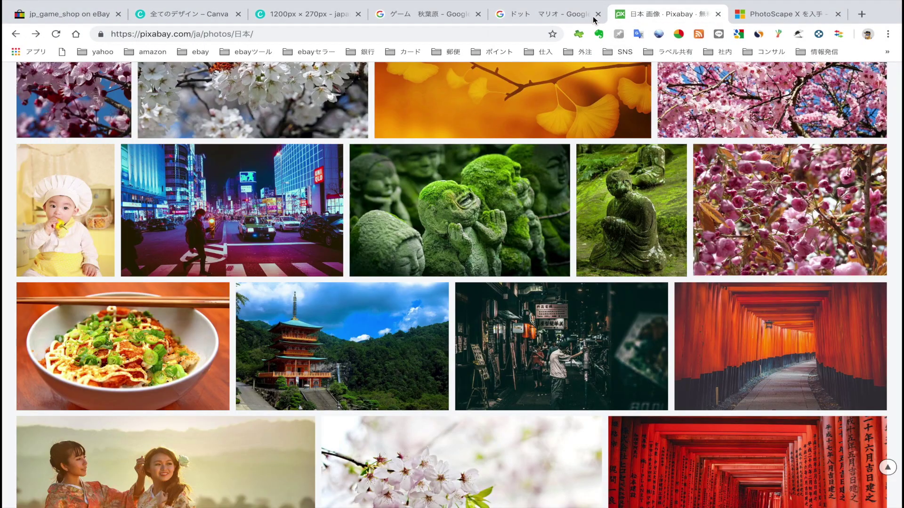
click(579, 16)
click(446, 20)
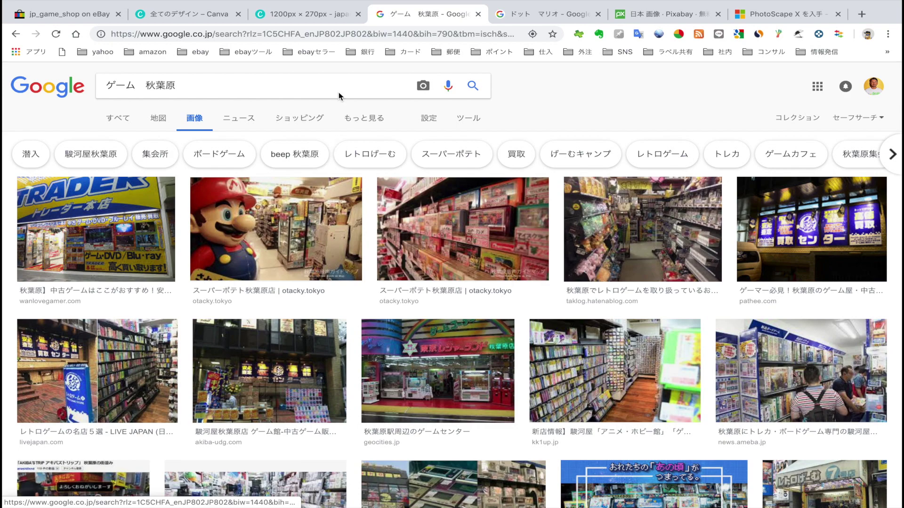
click(336, 11)
click(400, 13)
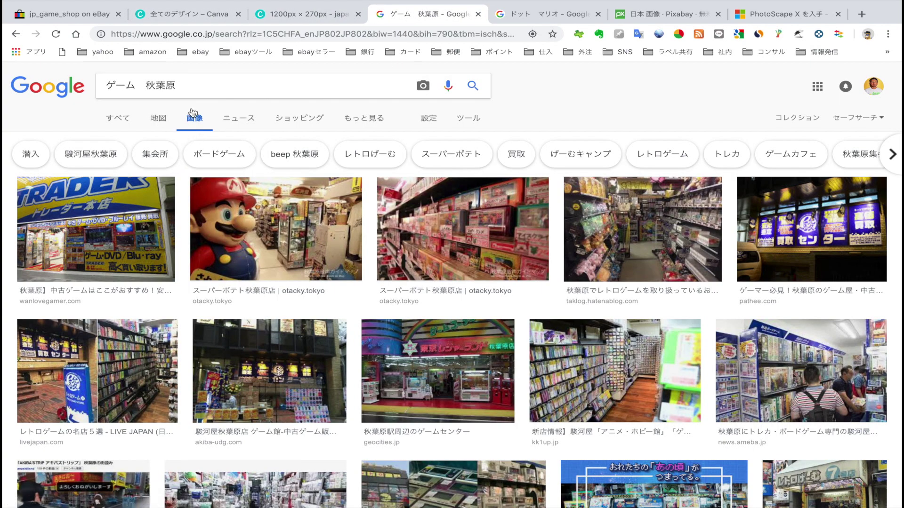
click(541, 14)
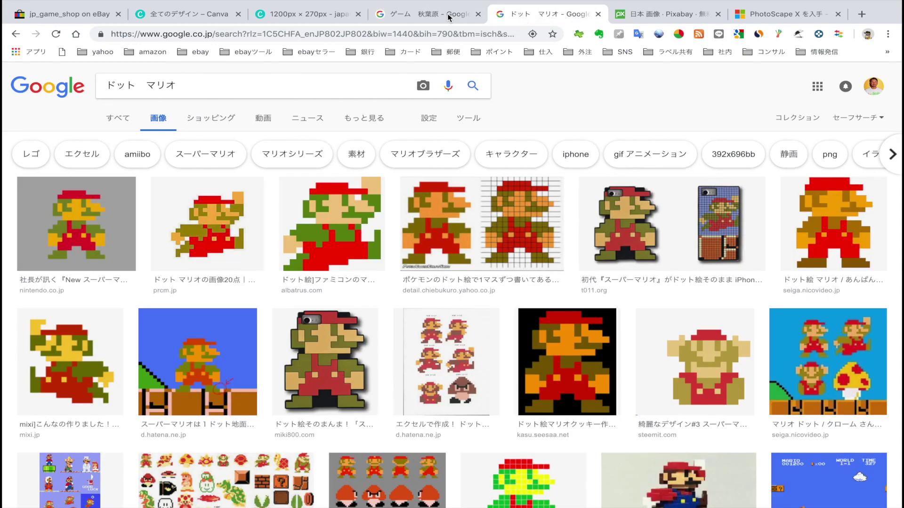
click(426, 13)
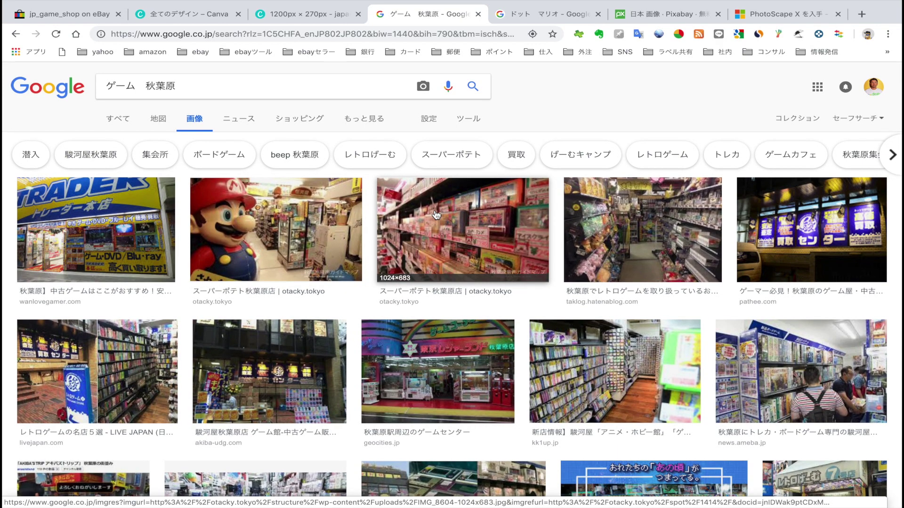
scroll(436, 215, down, 1)
scroll(436, 215, up, 1)
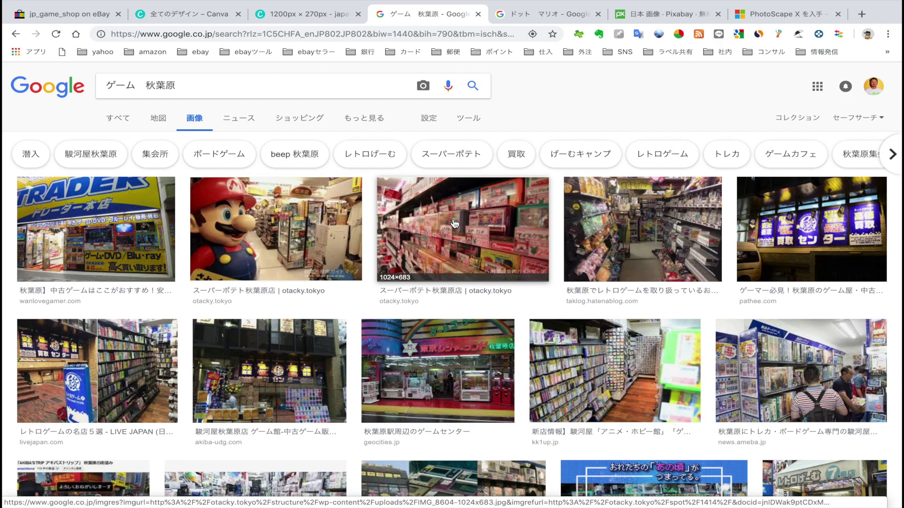
- Look over the 日本 photo results on Pixabay from the beginning of the page
click(664, 14)
scroll(261, 182, up, 5)
scroll(262, 182, up, 10)
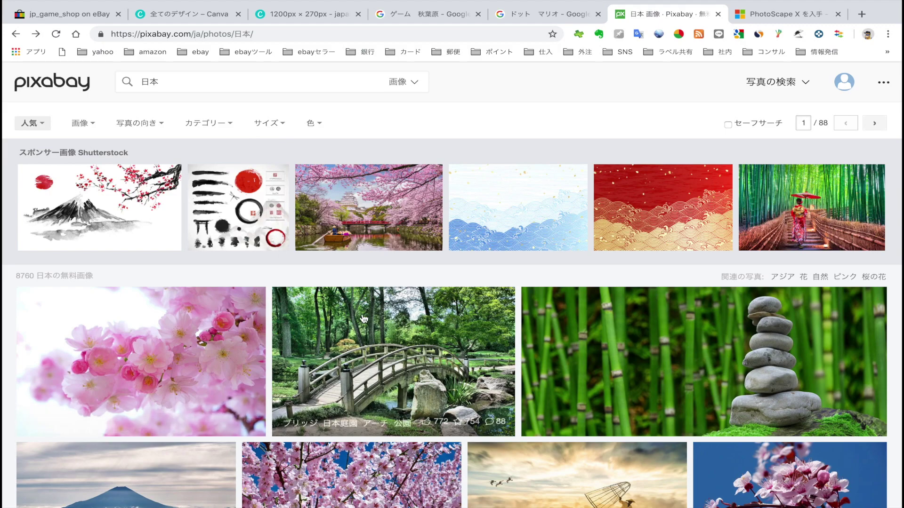
scroll(483, 346, down, 3)
scroll(370, 124, up, 3)
scroll(311, 277, down, 2)
scroll(309, 273, up, 2)
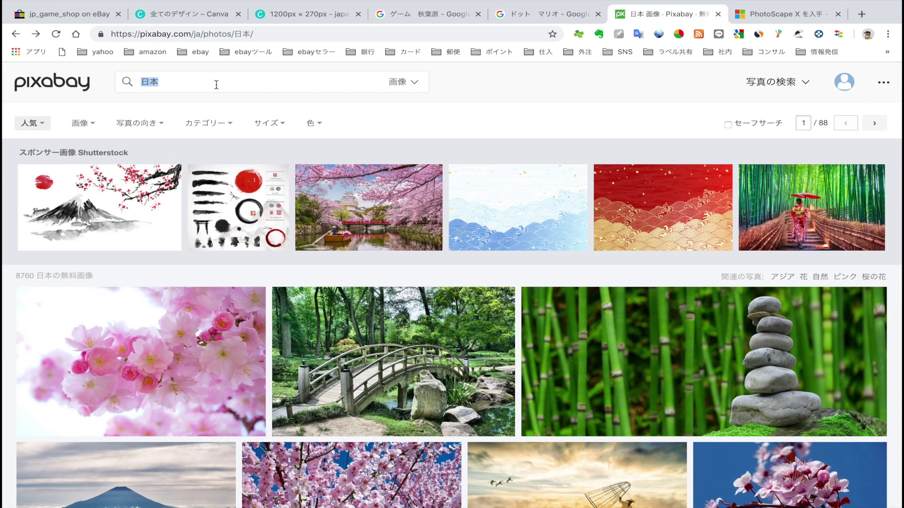
- Search Pixabay for akihabara images
key(BackSpace)
text(akihabara)
key(Return)
- Search Pixabay for japan and look through the resulting photos for a banner background
key(BackSpace)
text(n)
key(BackSpace)
text(japan)
key(Return)
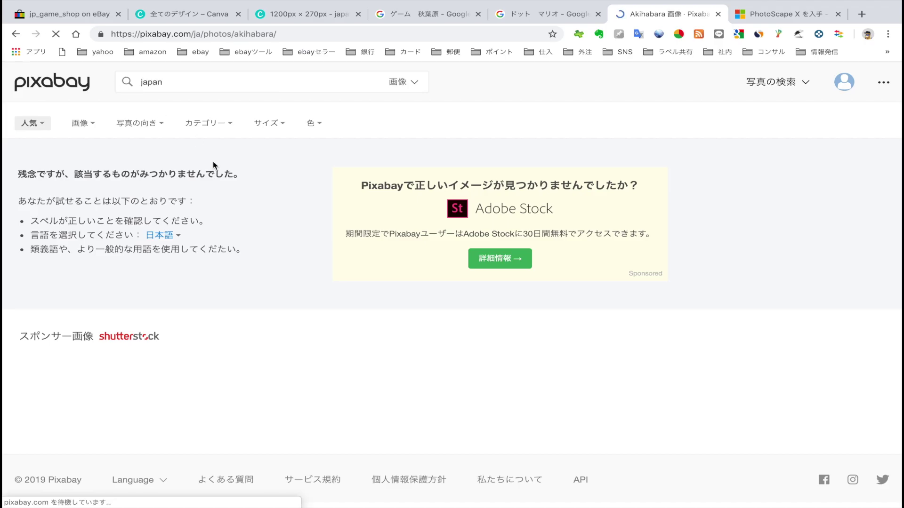
scroll(226, 238, down, 7)
scroll(231, 242, down, 12)
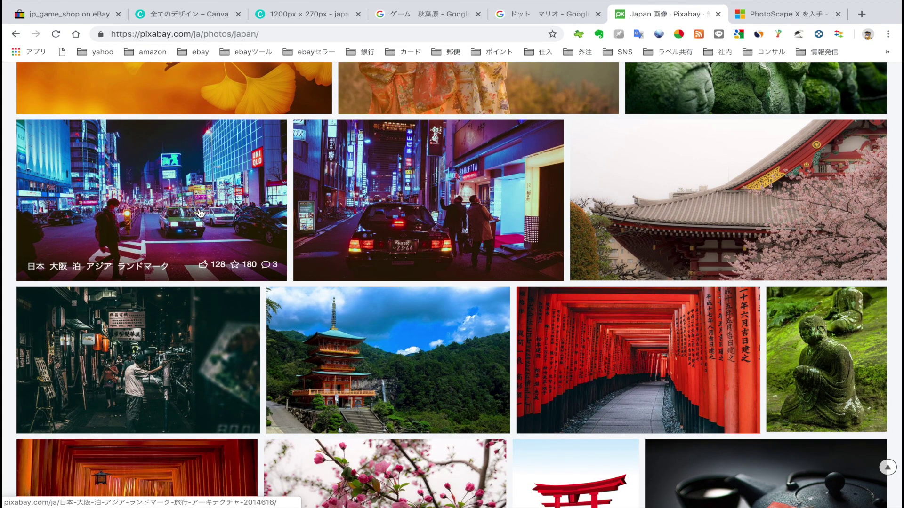
scroll(239, 212, down, 1)
scroll(239, 213, up, 1)
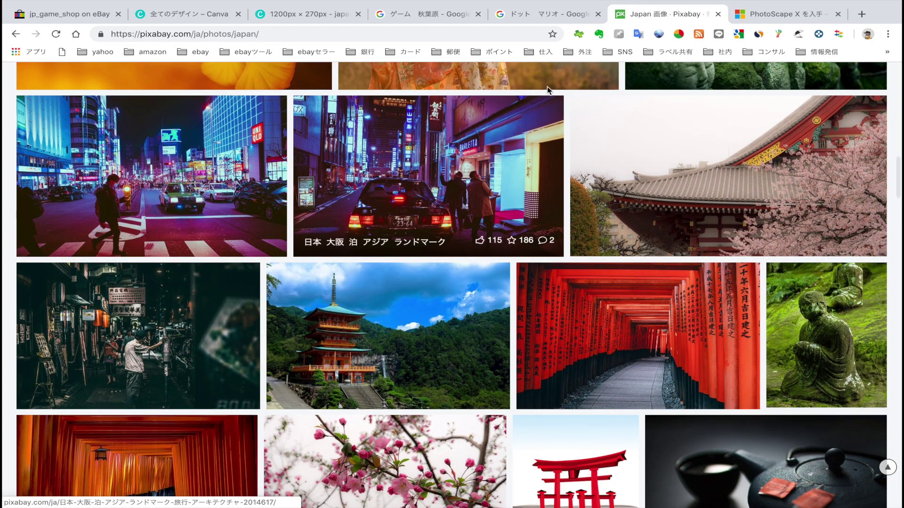
- Open the スーパーポテト秋葉原店 game shelf photo in the ゲーム 秋葉原 Google results and save the image
click(442, 15)
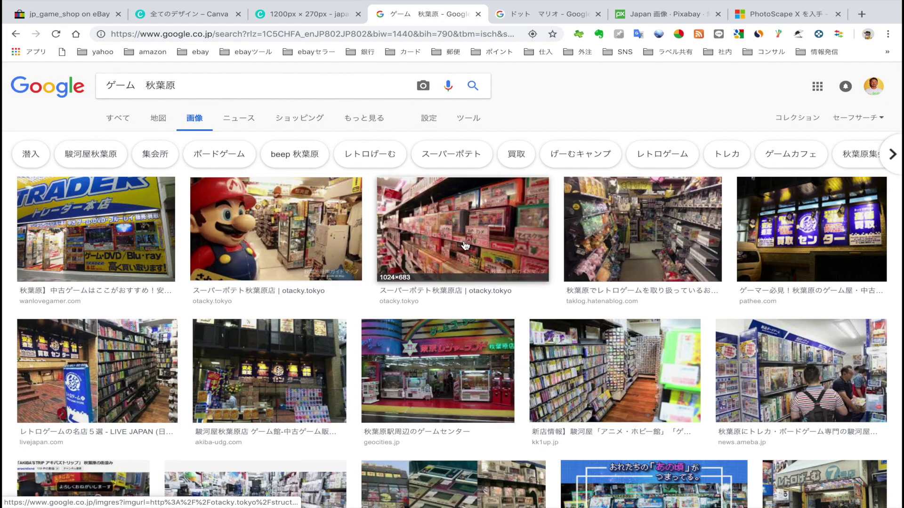
click(466, 246)
right_click(321, 297)
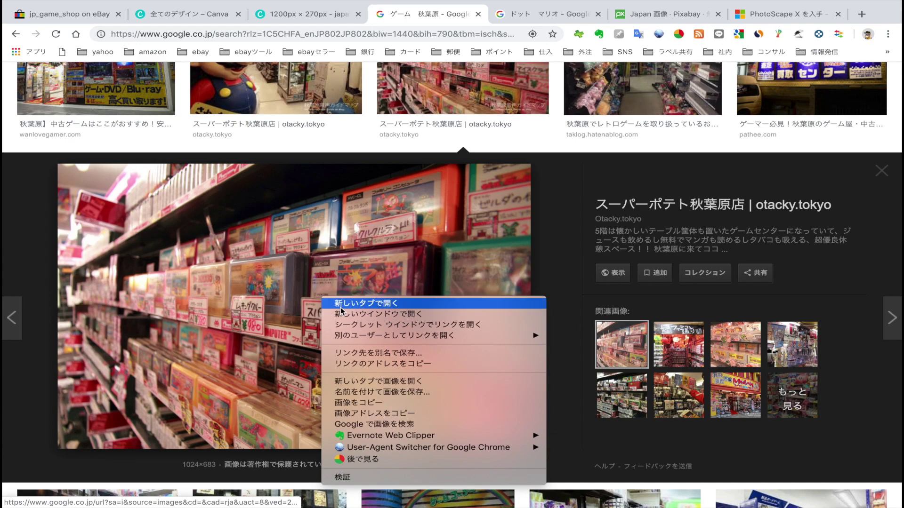
click(344, 392)
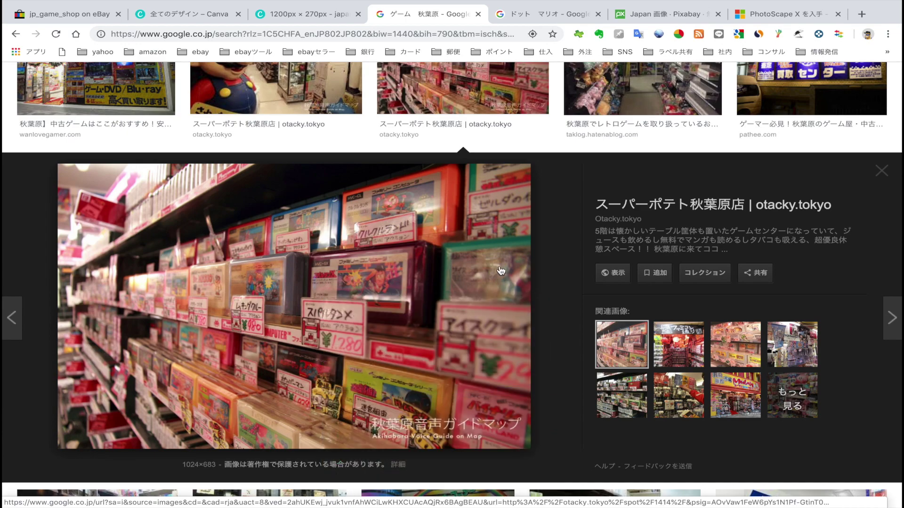